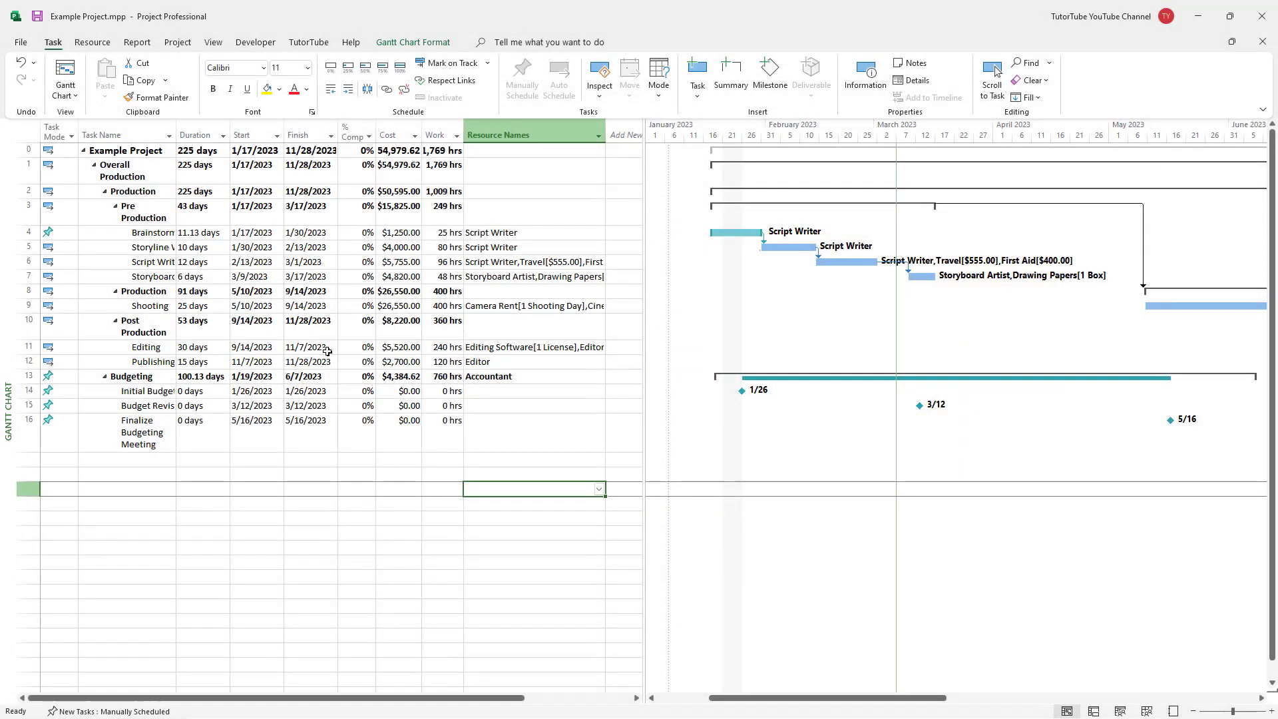
- Check the Script Writer's allocation in Resource Usage, then return to the Gantt Chart
click(313, 347)
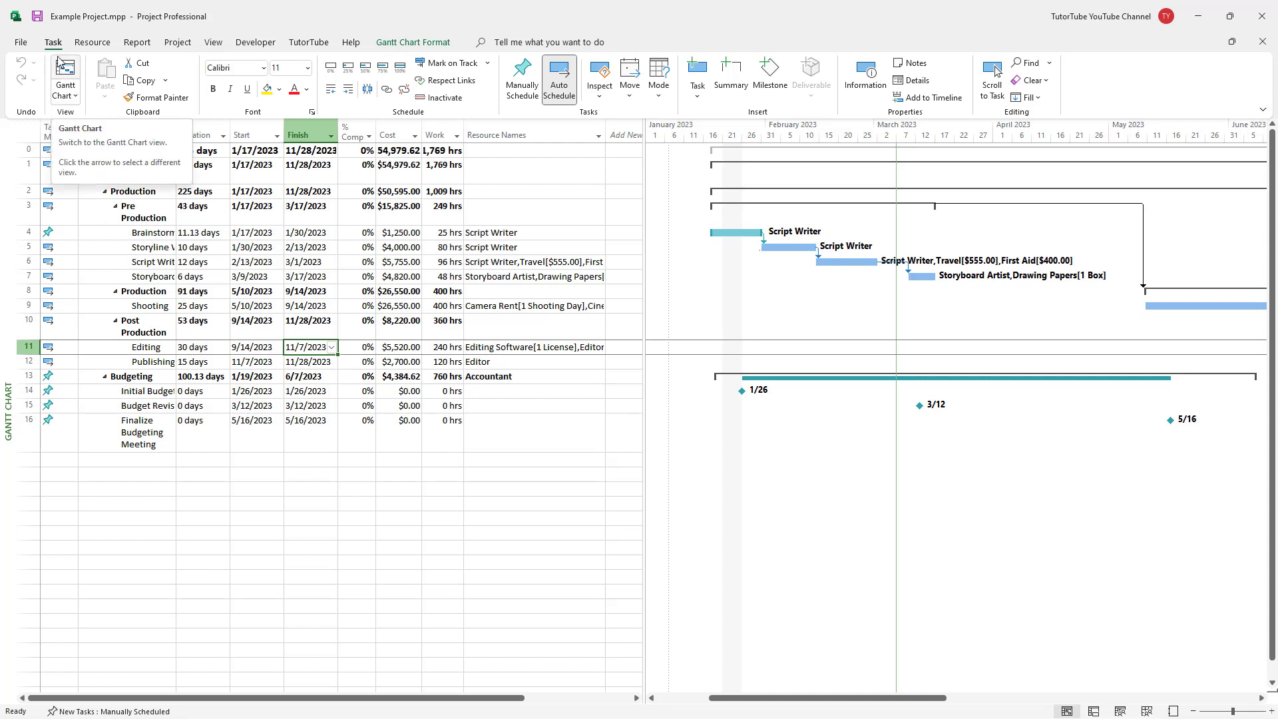
click(74, 97)
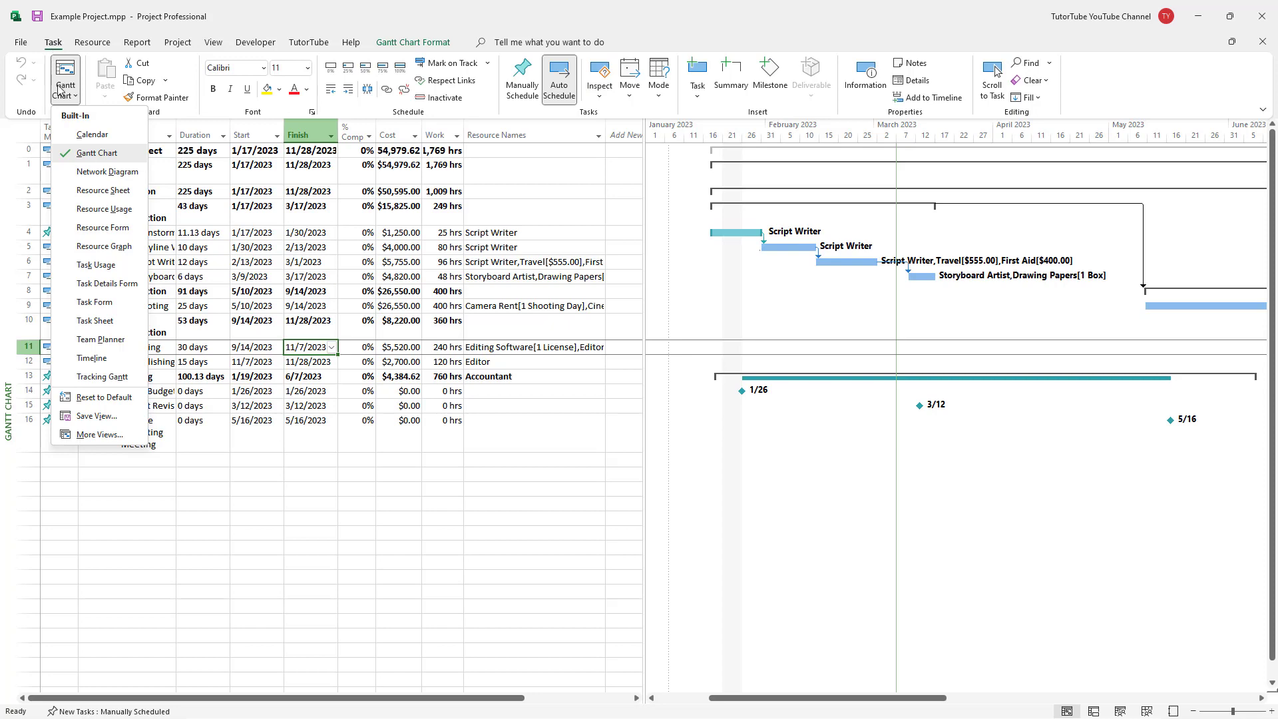
click(93, 210)
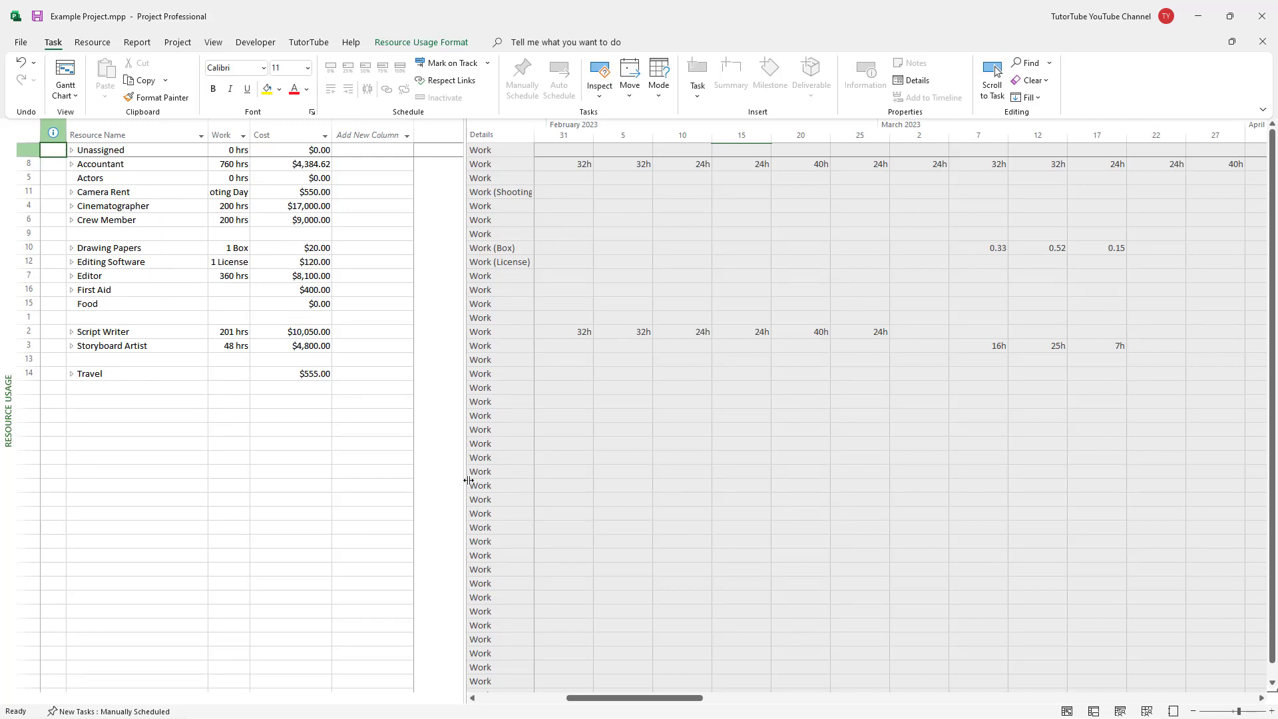
drag(599, 699, 657, 683)
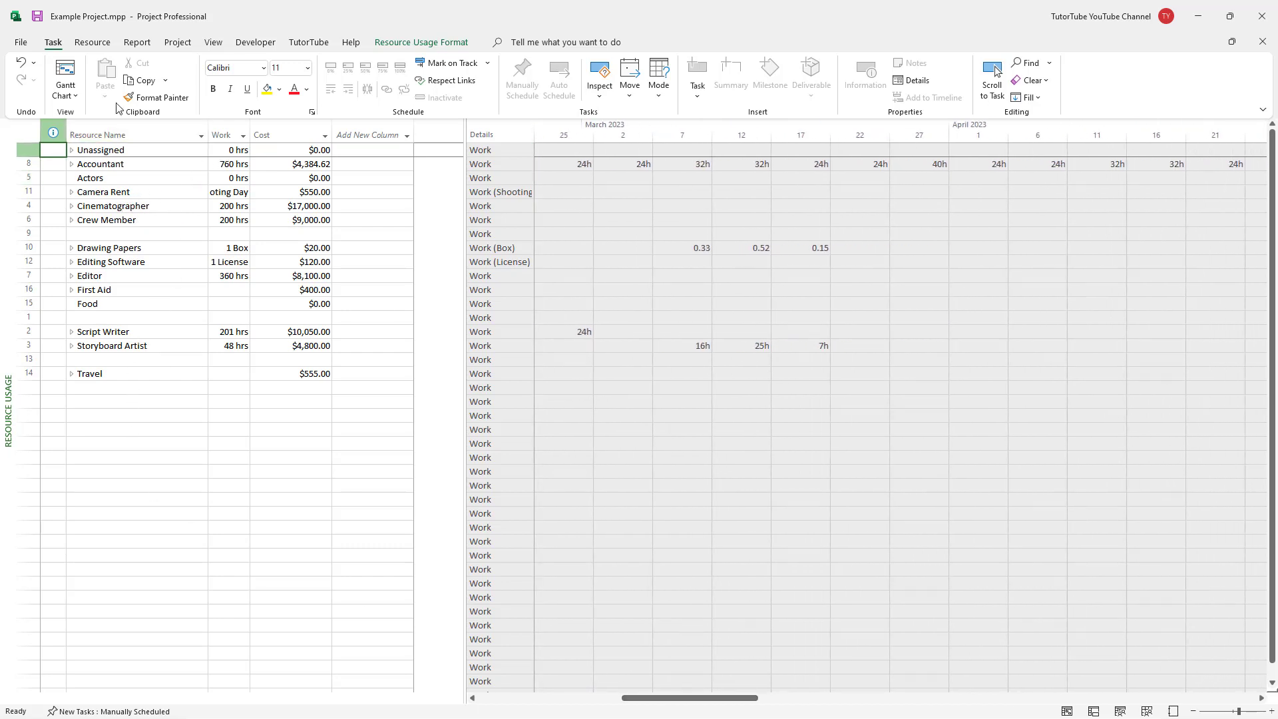
click(74, 97)
click(65, 79)
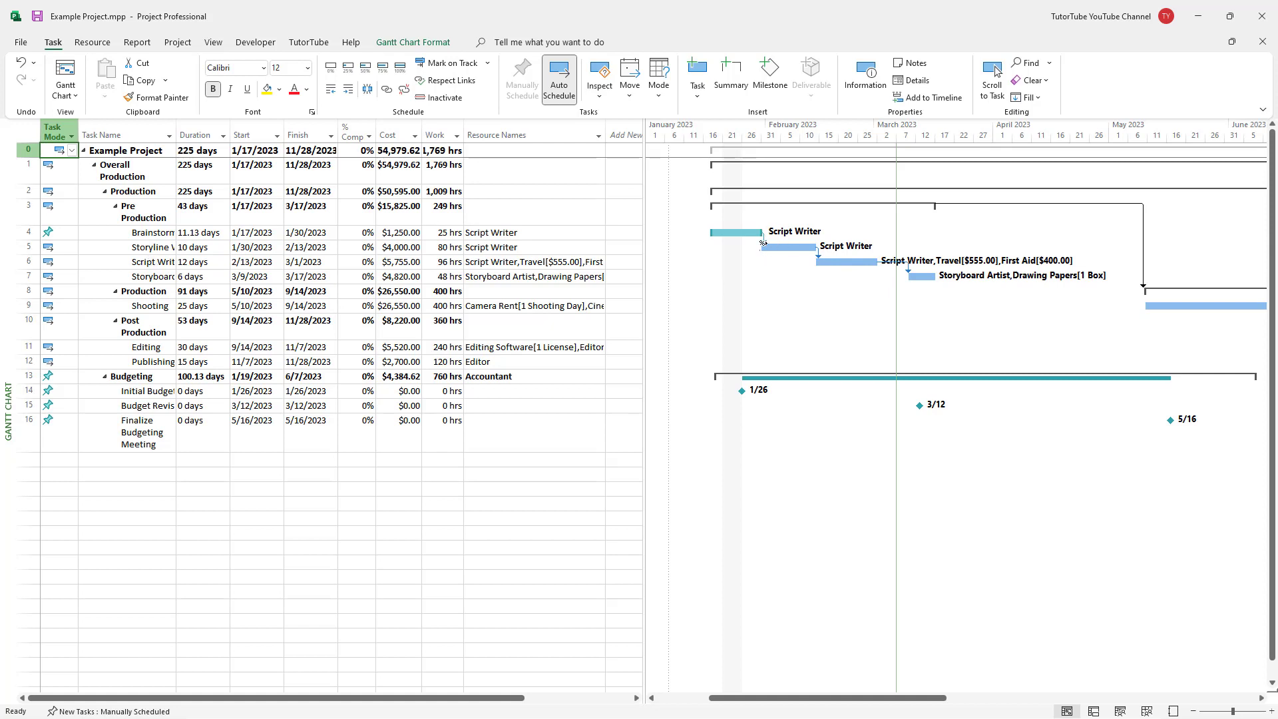
- Unlink the Storyline Writing task without Planning Wizard changes, then review Storyline and Script Writing resources
drag(779, 248, 783, 249)
click(761, 247)
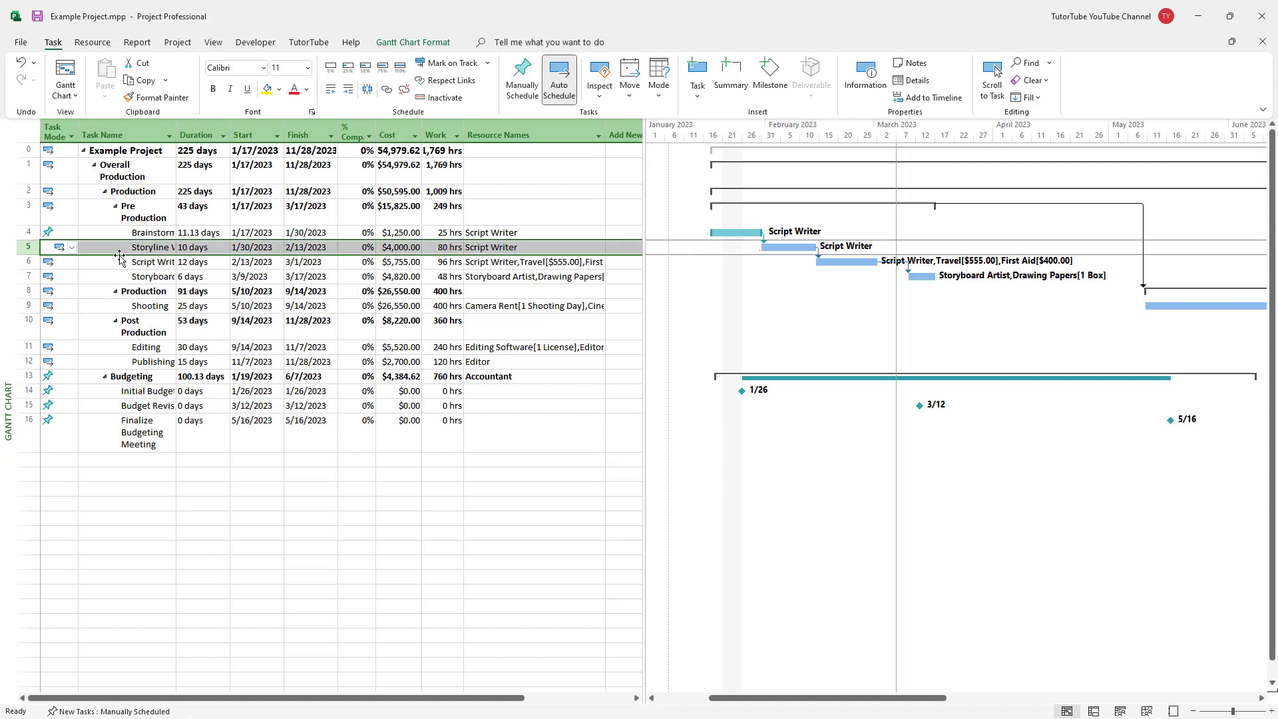
click(405, 91)
drag(780, 250, 836, 261)
click(740, 279)
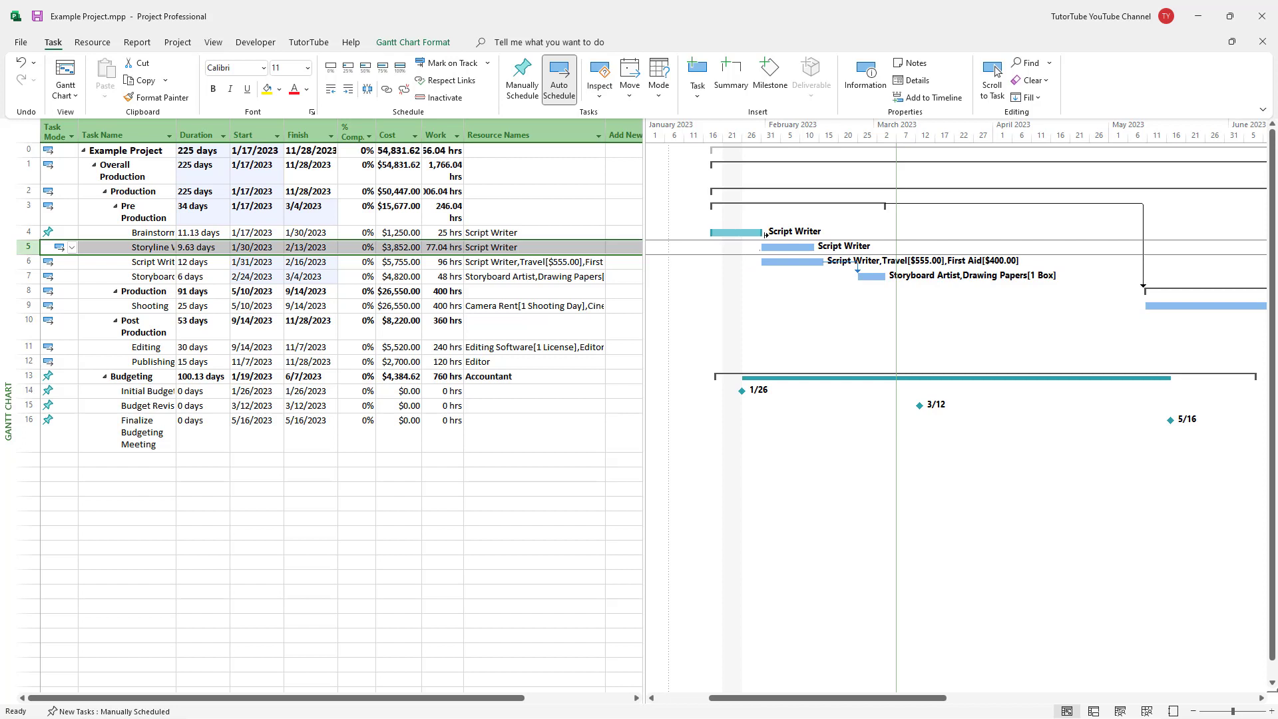
click(398, 392)
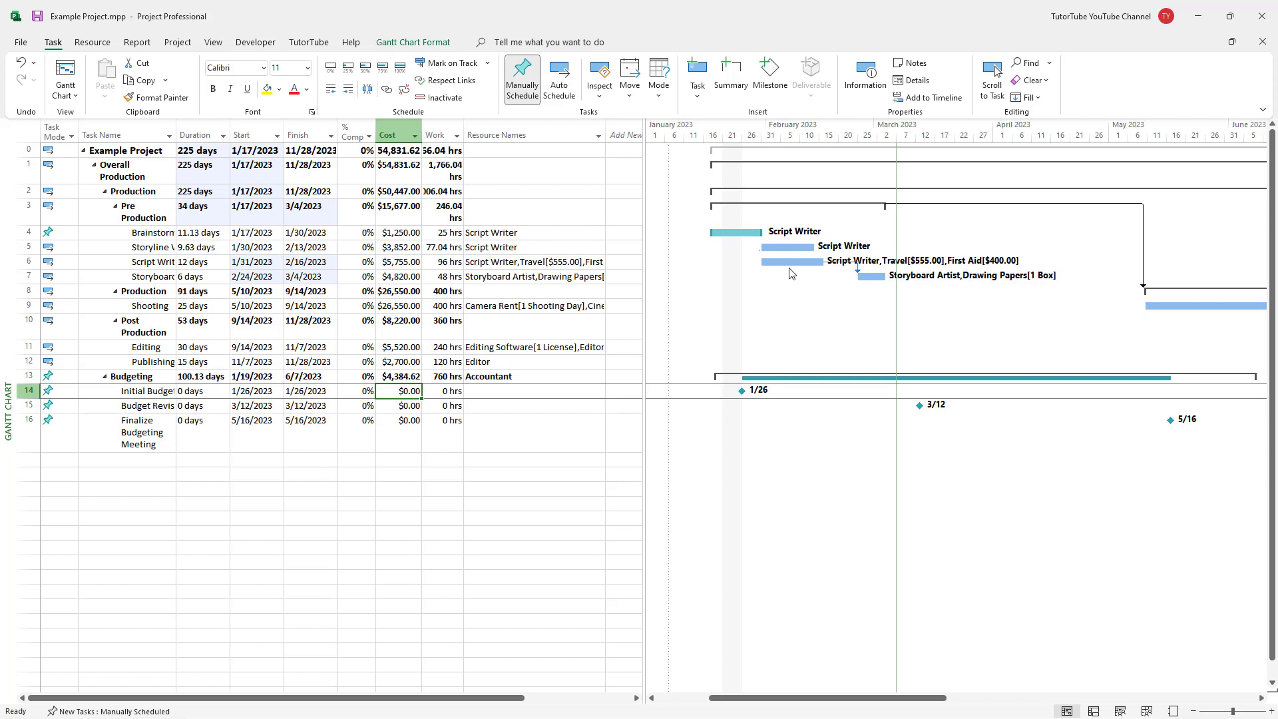
click(484, 249)
click(488, 266)
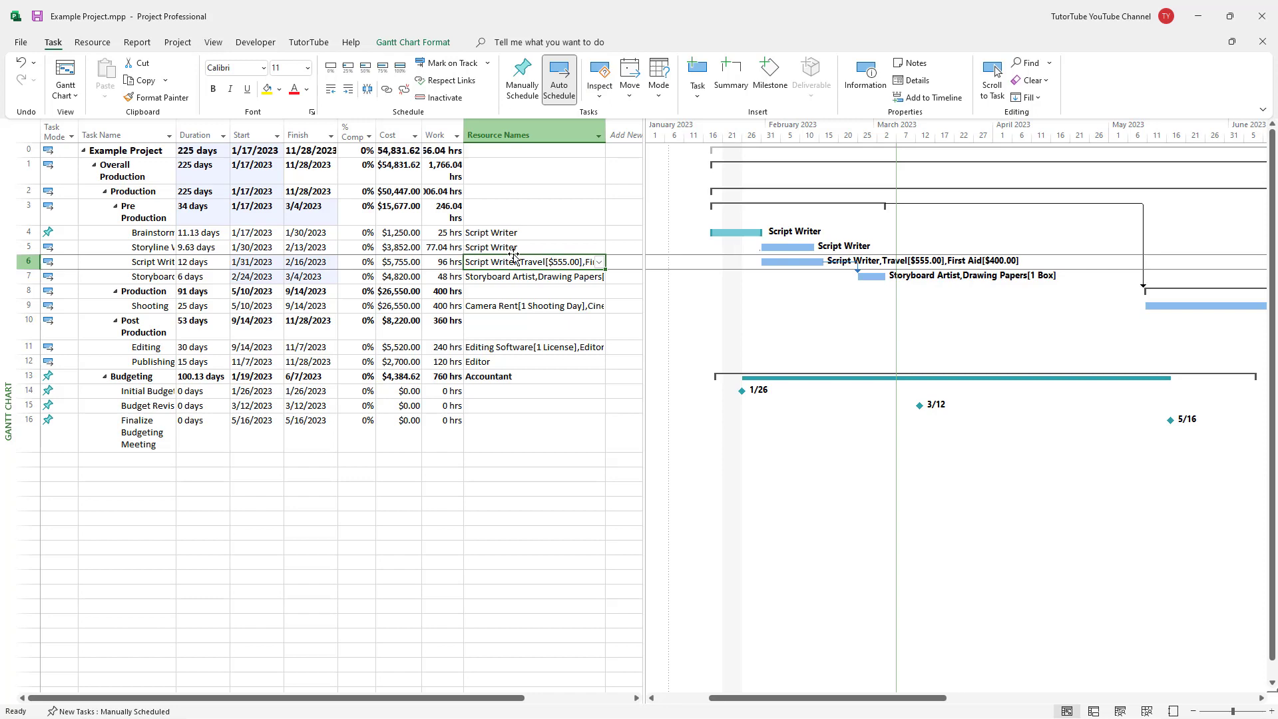
- In Resource Usage, inspect Script Writer's February work, including 37.04h at 10 February, and expand its assignments
click(74, 97)
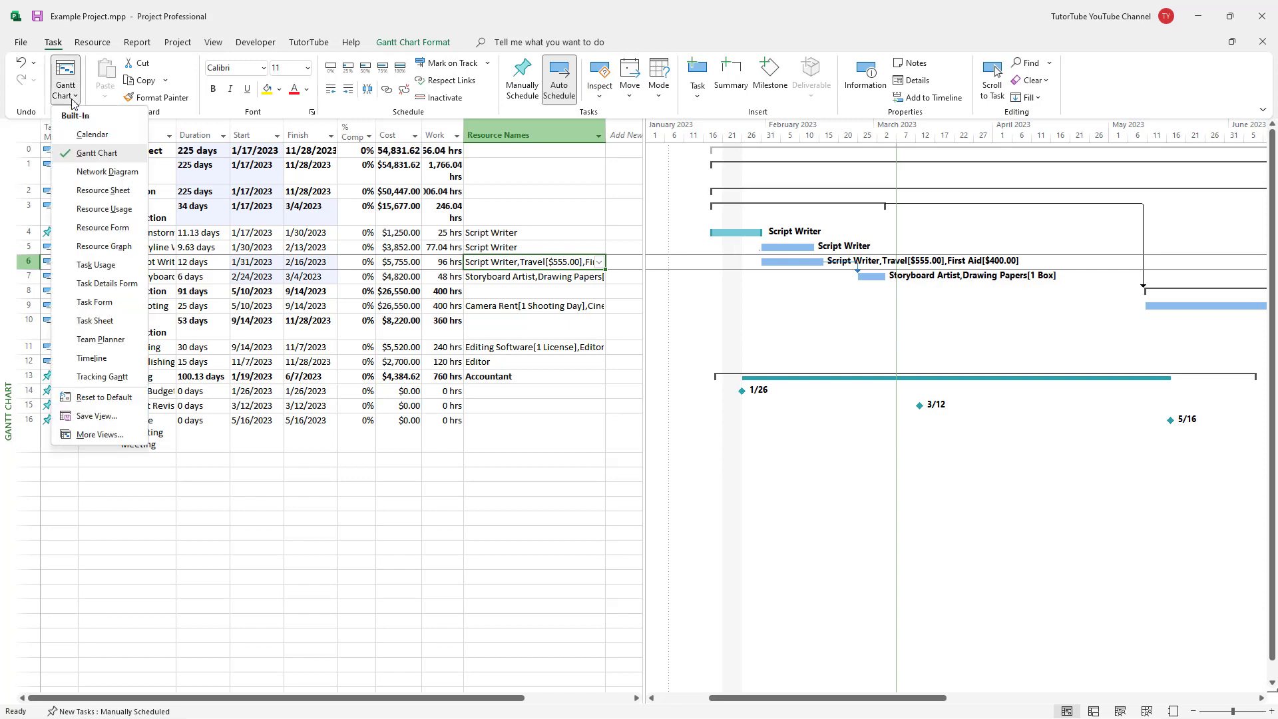
click(97, 209)
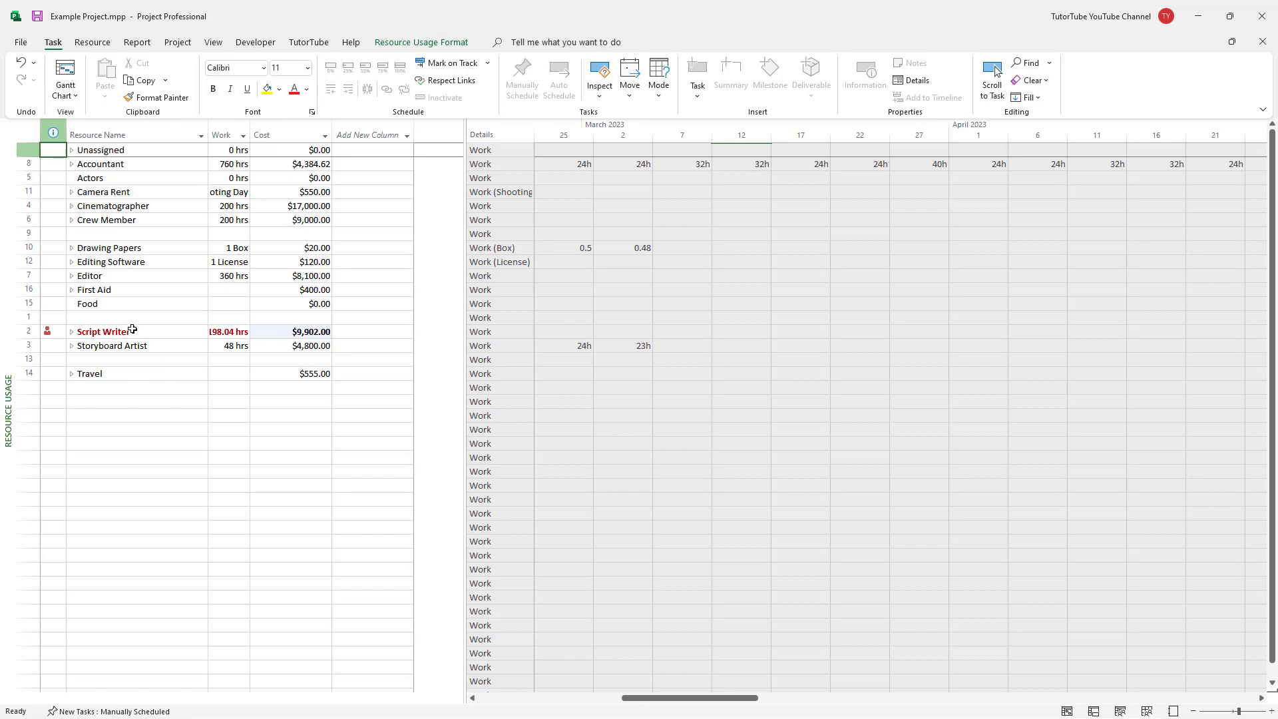
click(106, 331)
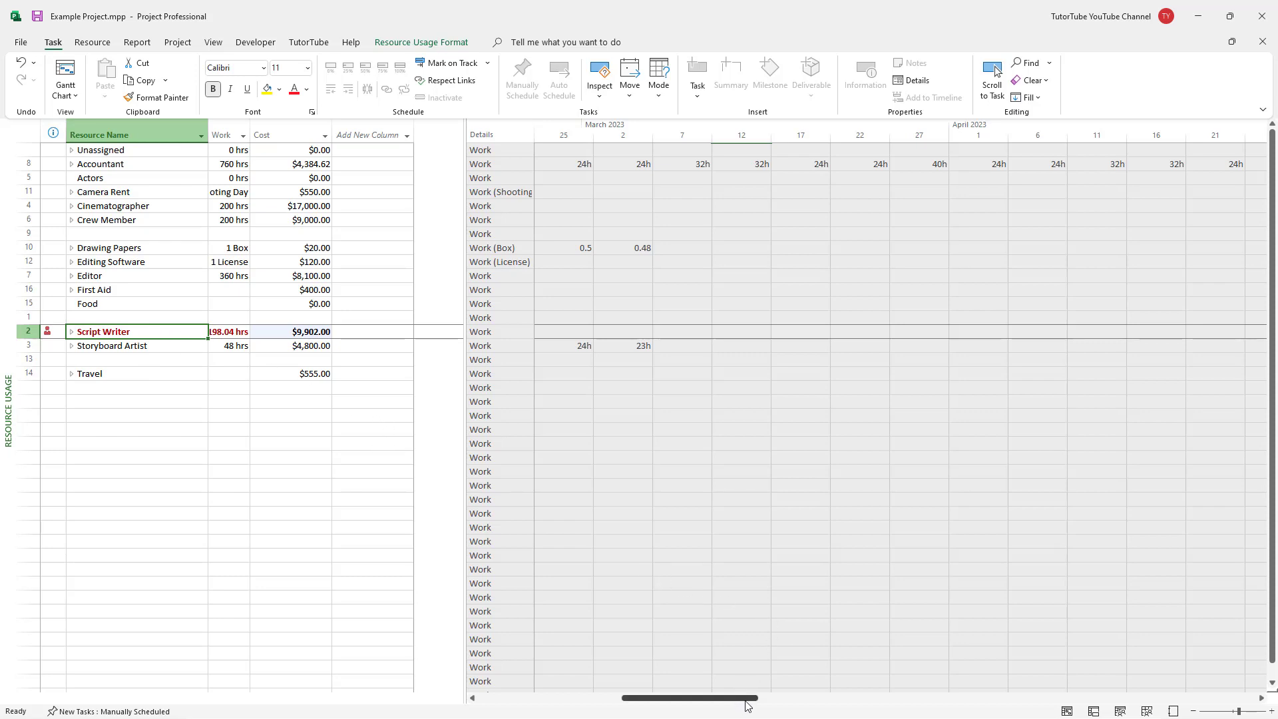
drag(746, 704, 661, 705)
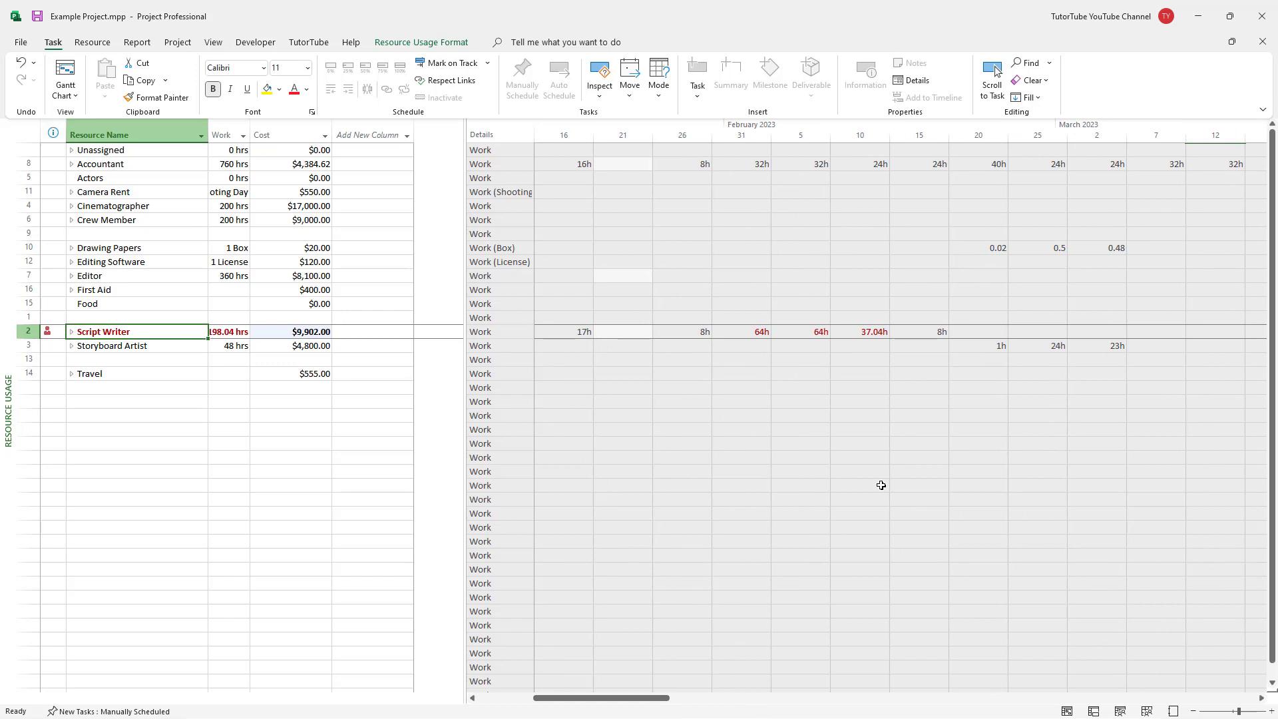
click(759, 332)
click(816, 333)
click(877, 332)
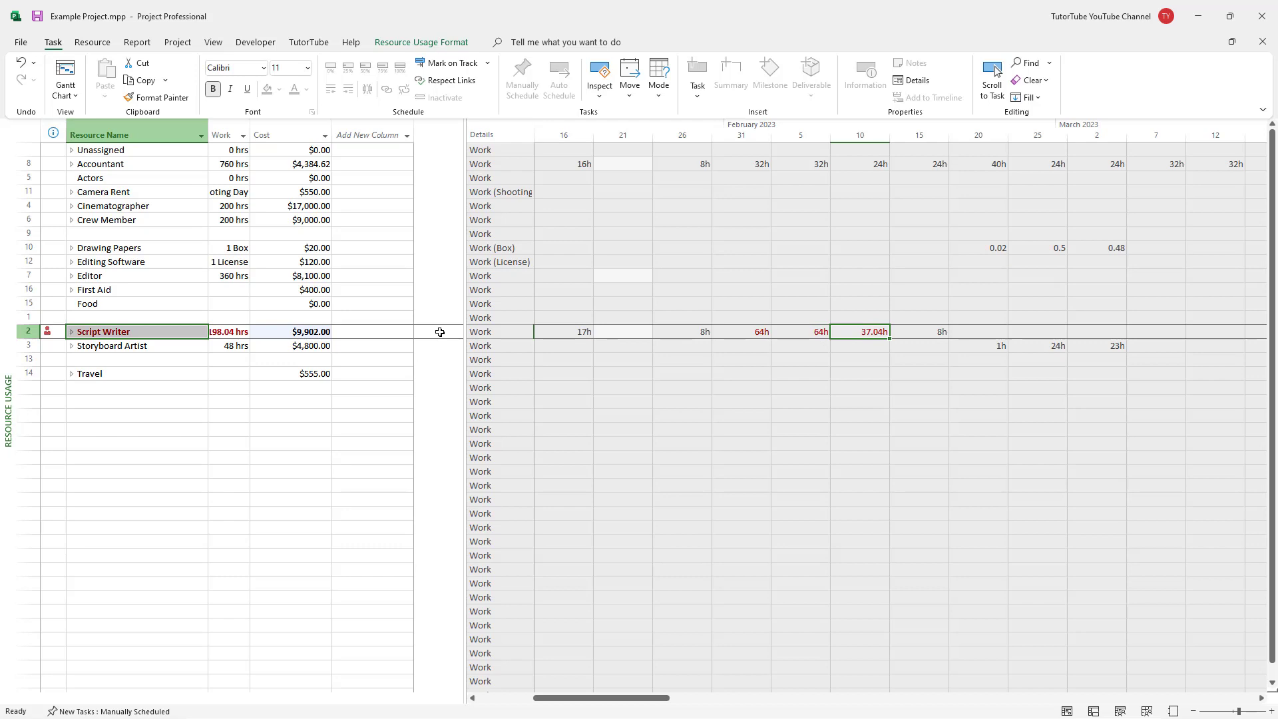
click(71, 332)
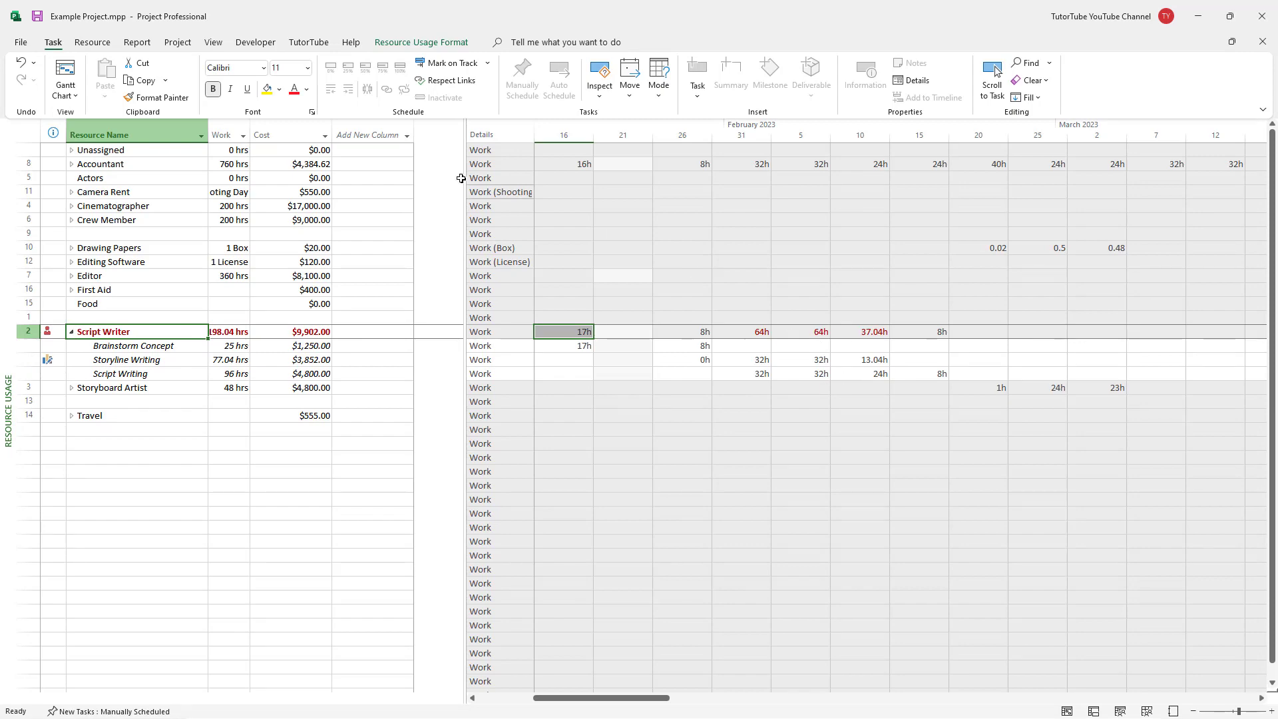
- Link Script Writing finish-to-start after Storyline Writing, so it starts 2/13/2023
click(65, 75)
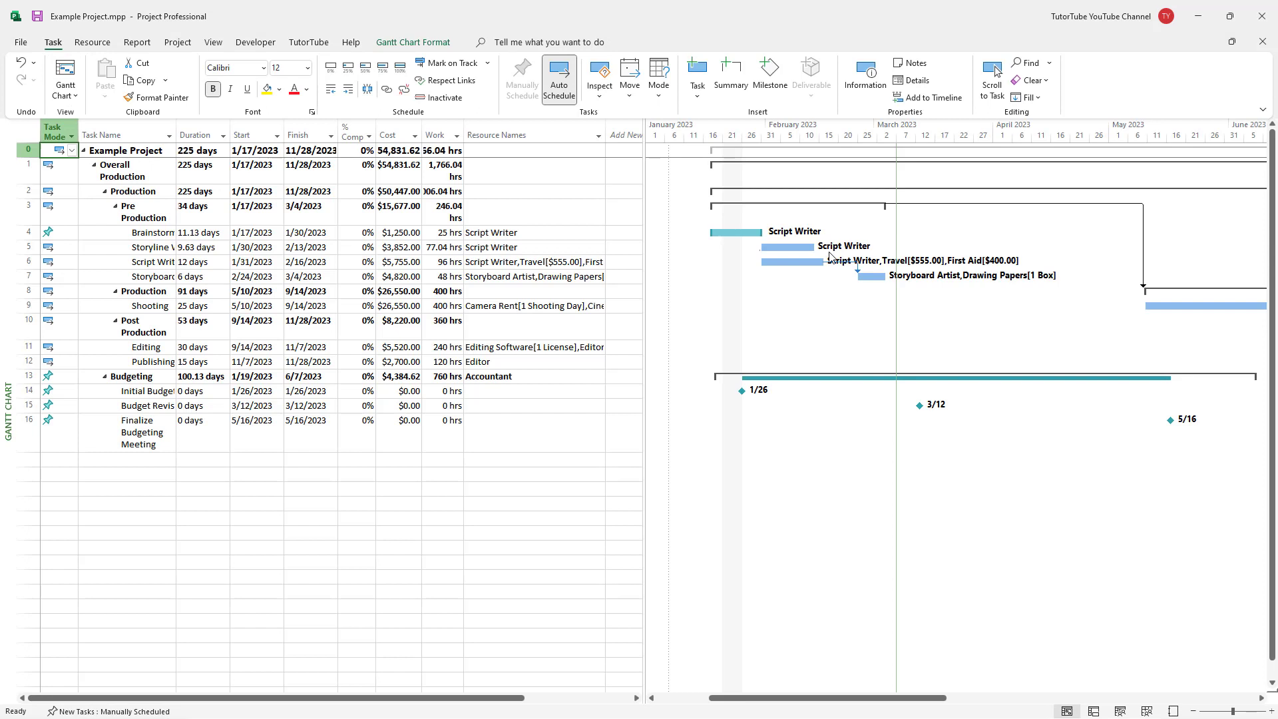
drag(805, 261, 859, 263)
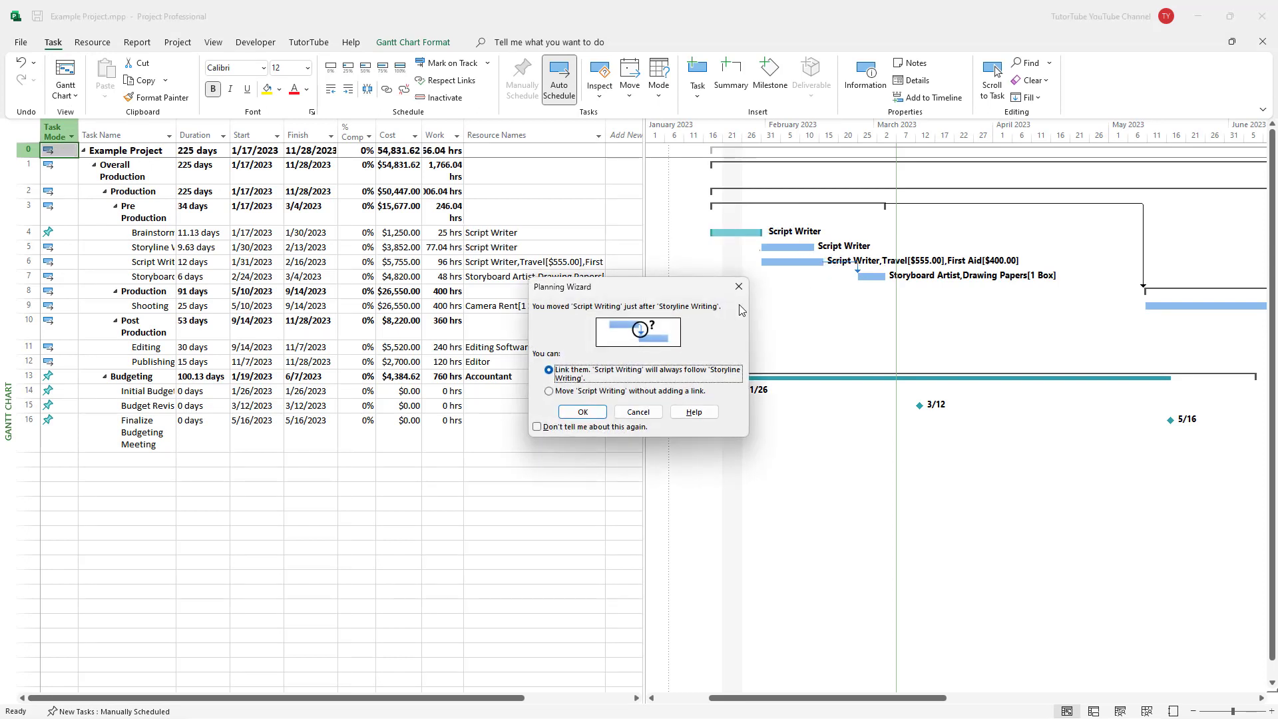
click(600, 410)
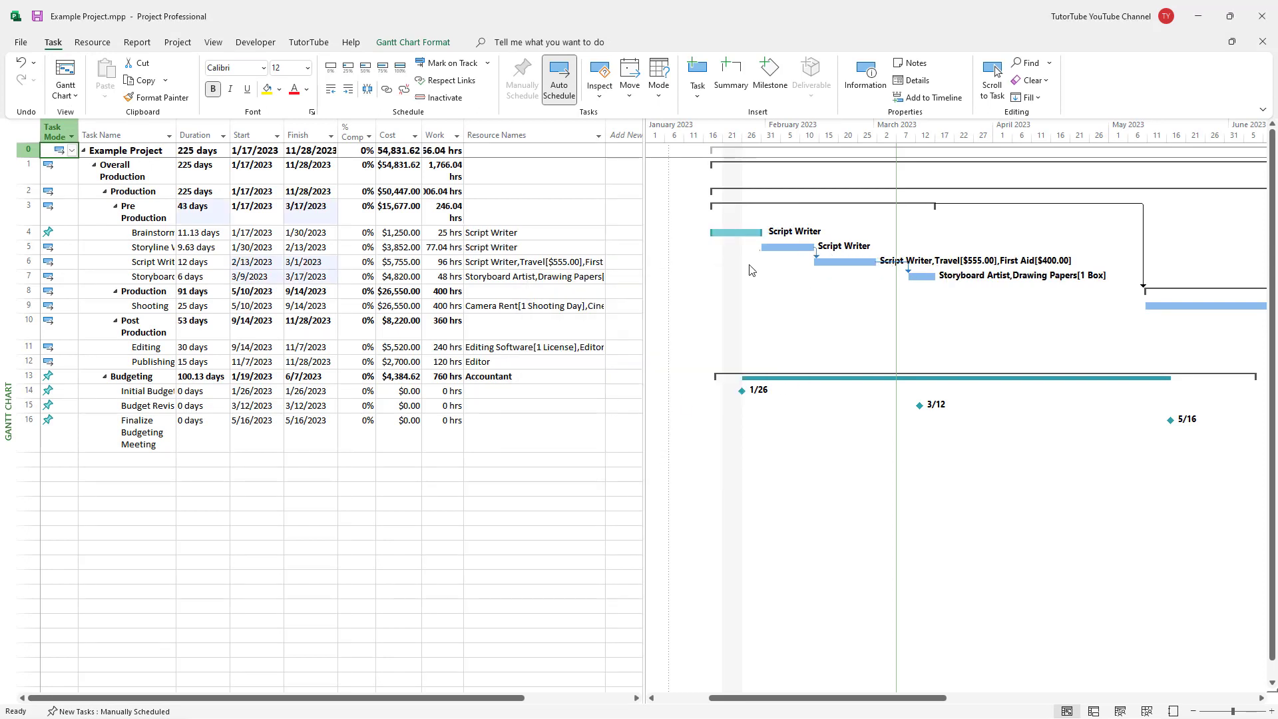
- Check the Script Writer's load in Resource Usage, then return to the Gantt Chart
click(86, 44)
click(53, 42)
click(66, 94)
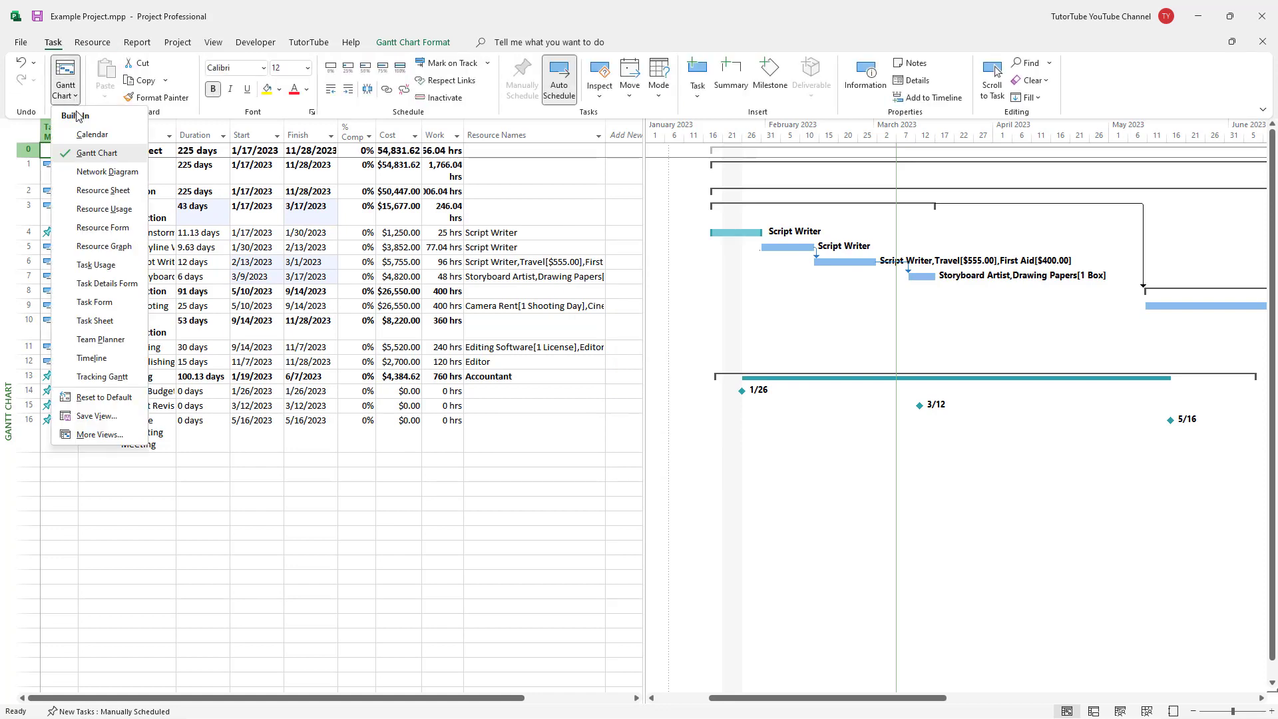
click(122, 210)
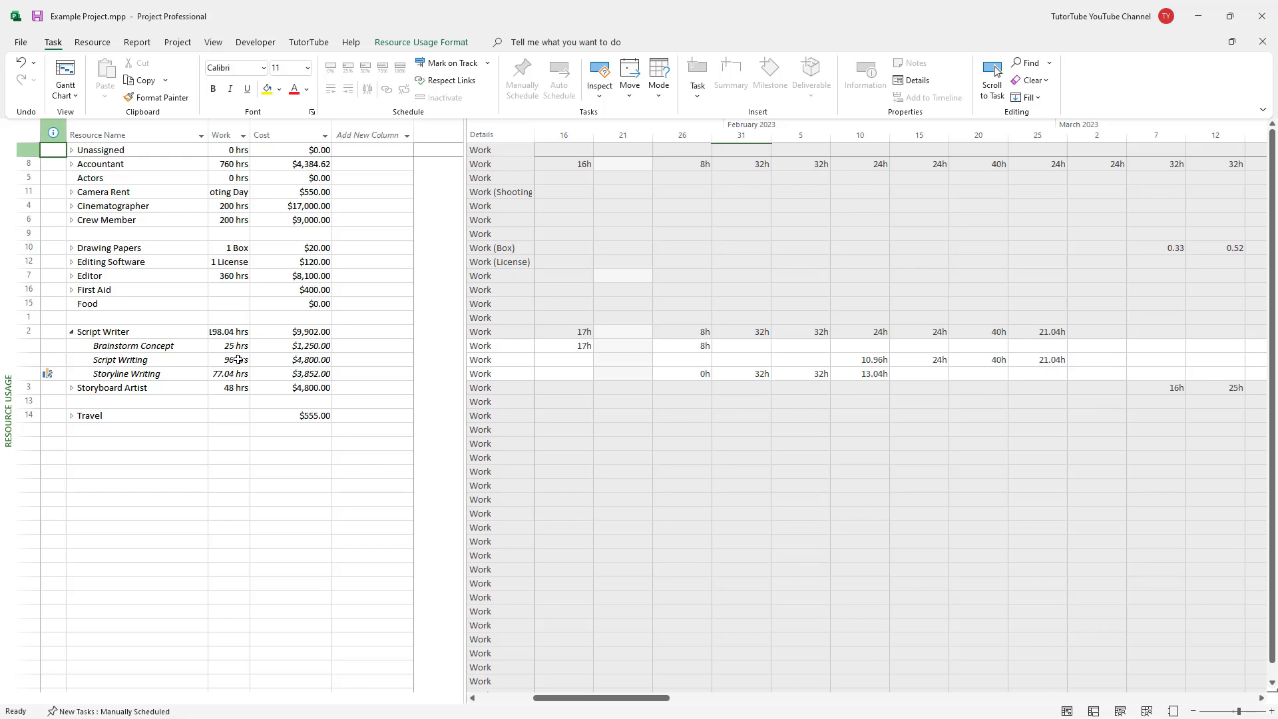
click(65, 93)
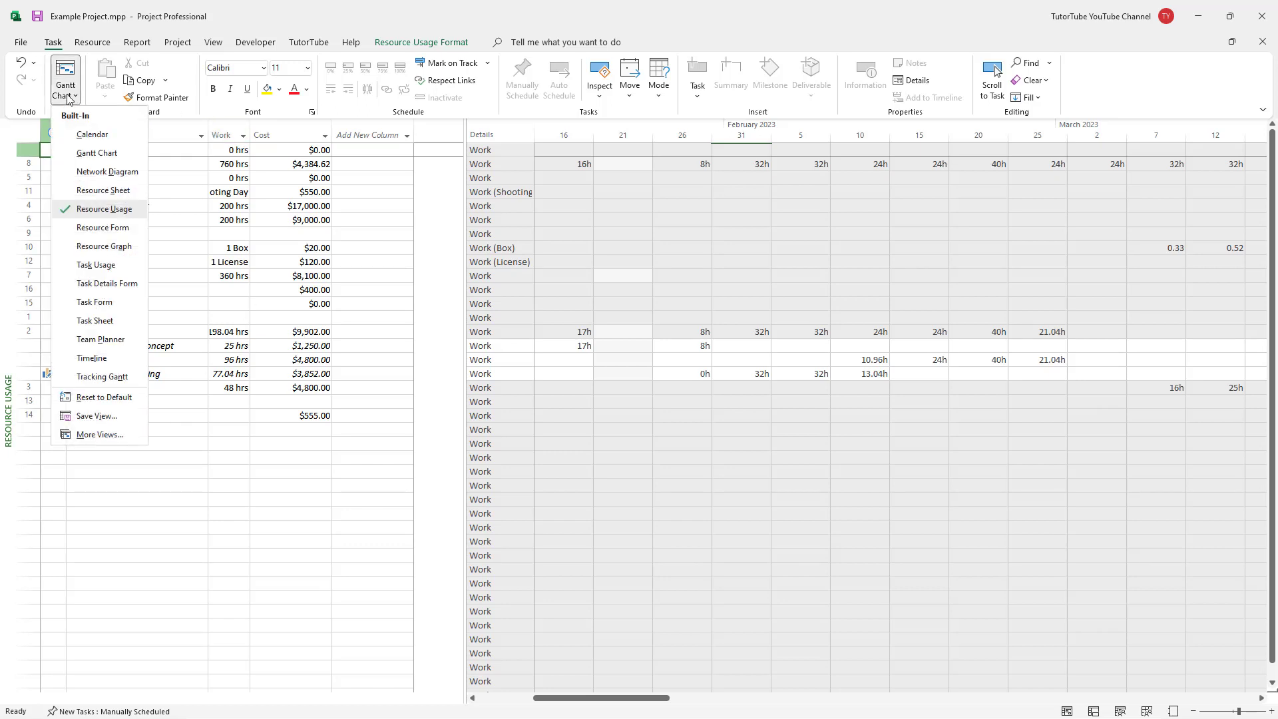
click(100, 154)
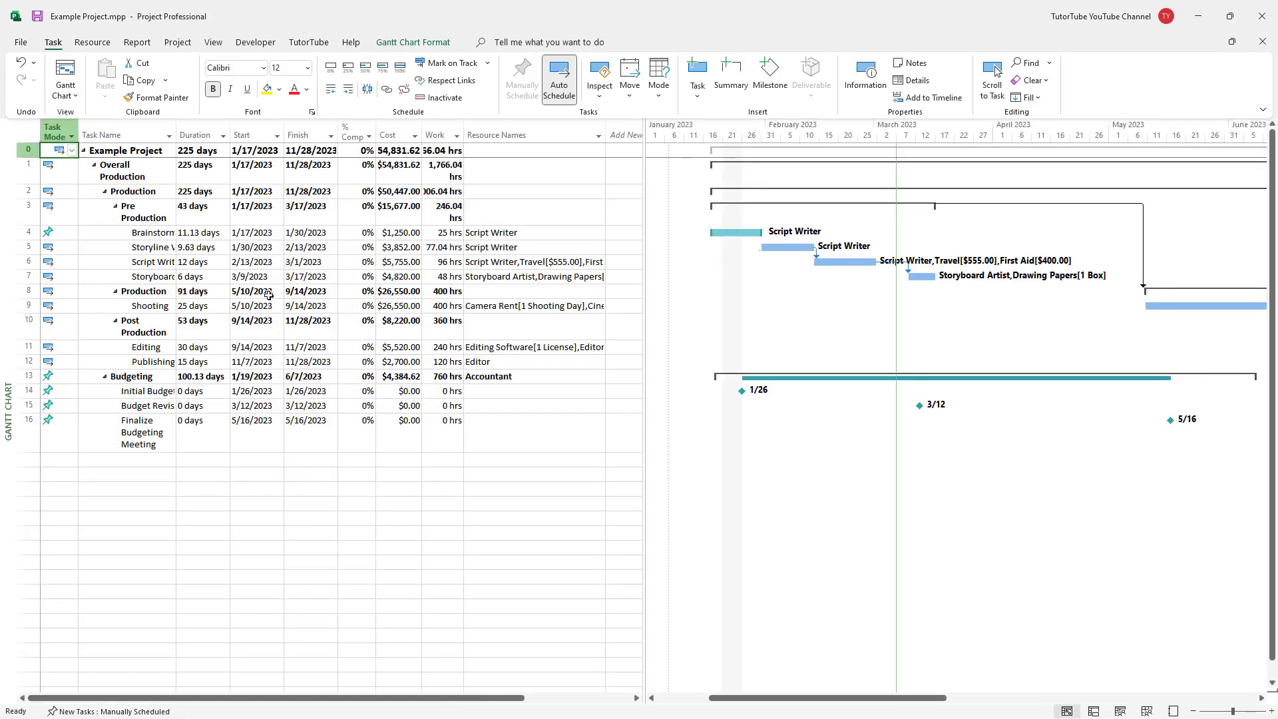
- Cancel a trial move of Script Writing and remove the Storyline Writing task's links
drag(840, 263, 809, 262)
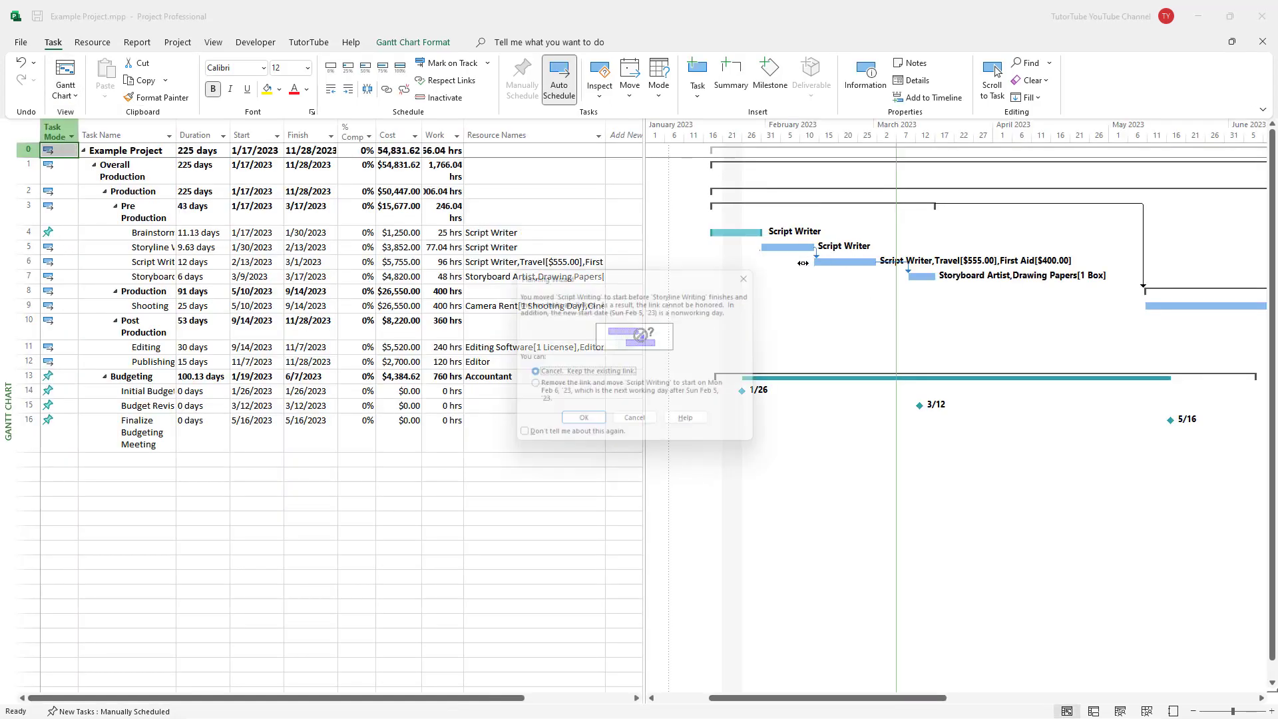
click(758, 274)
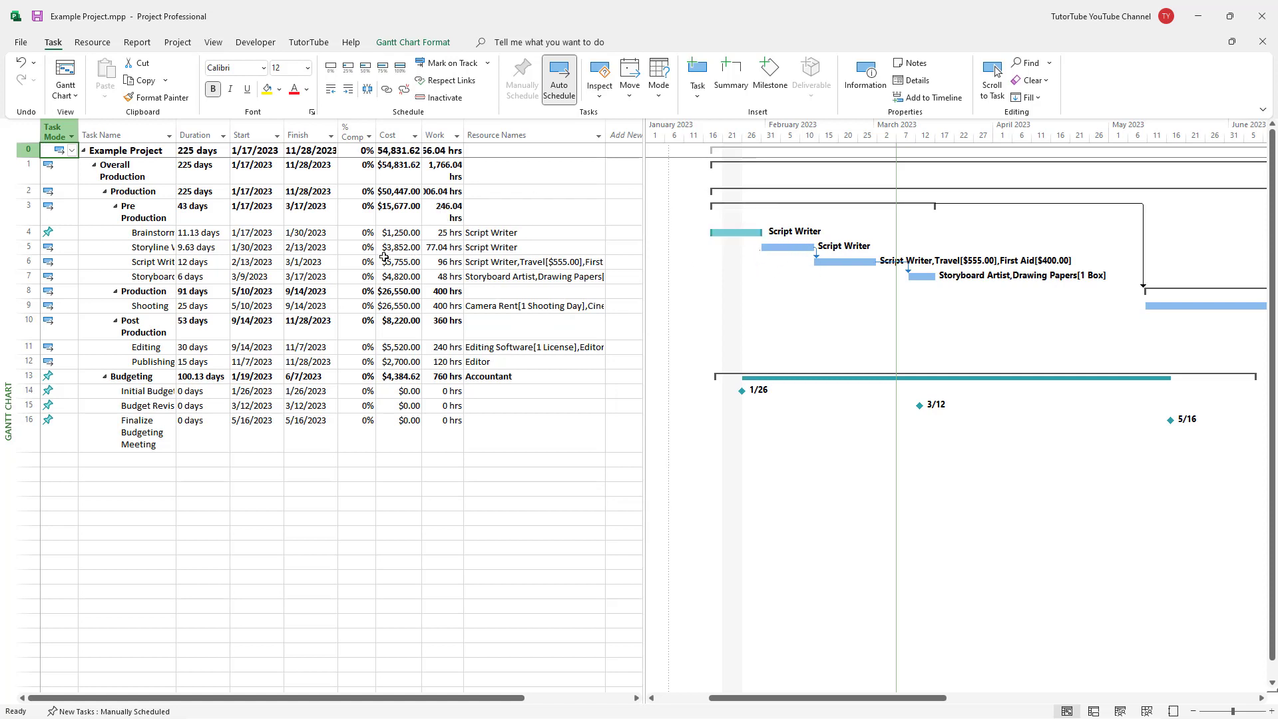
click(801, 248)
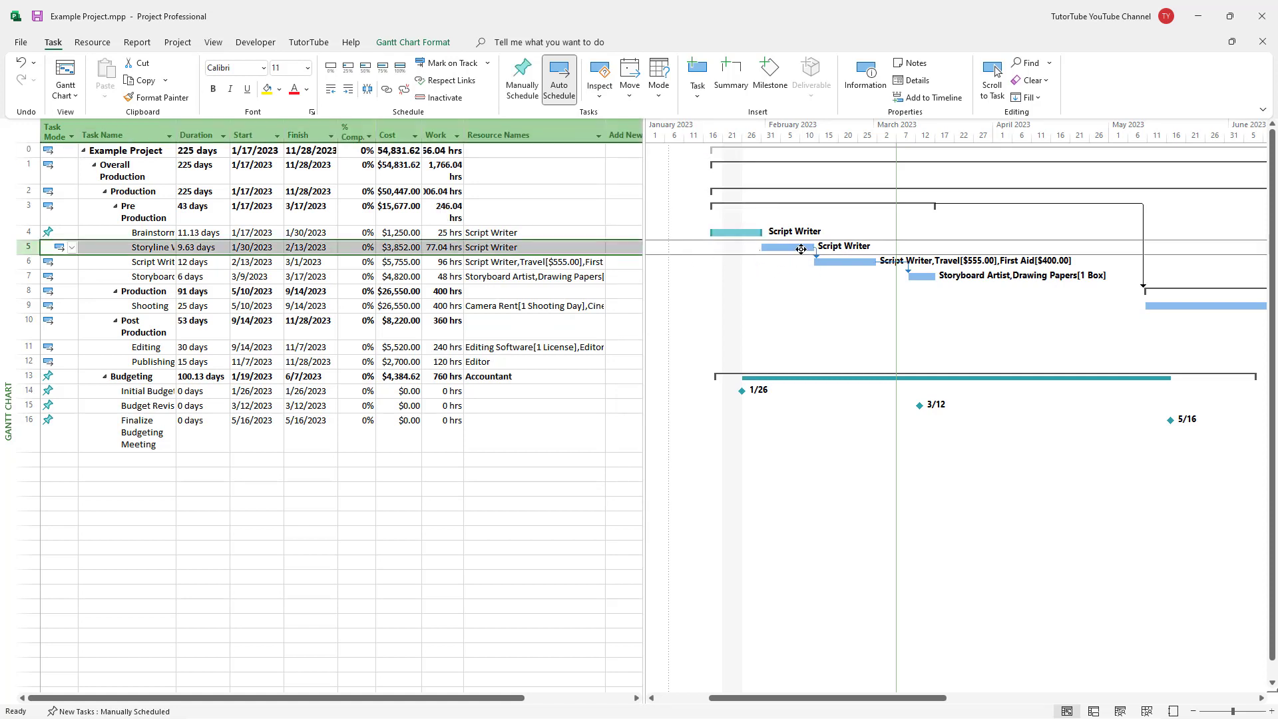
click(387, 92)
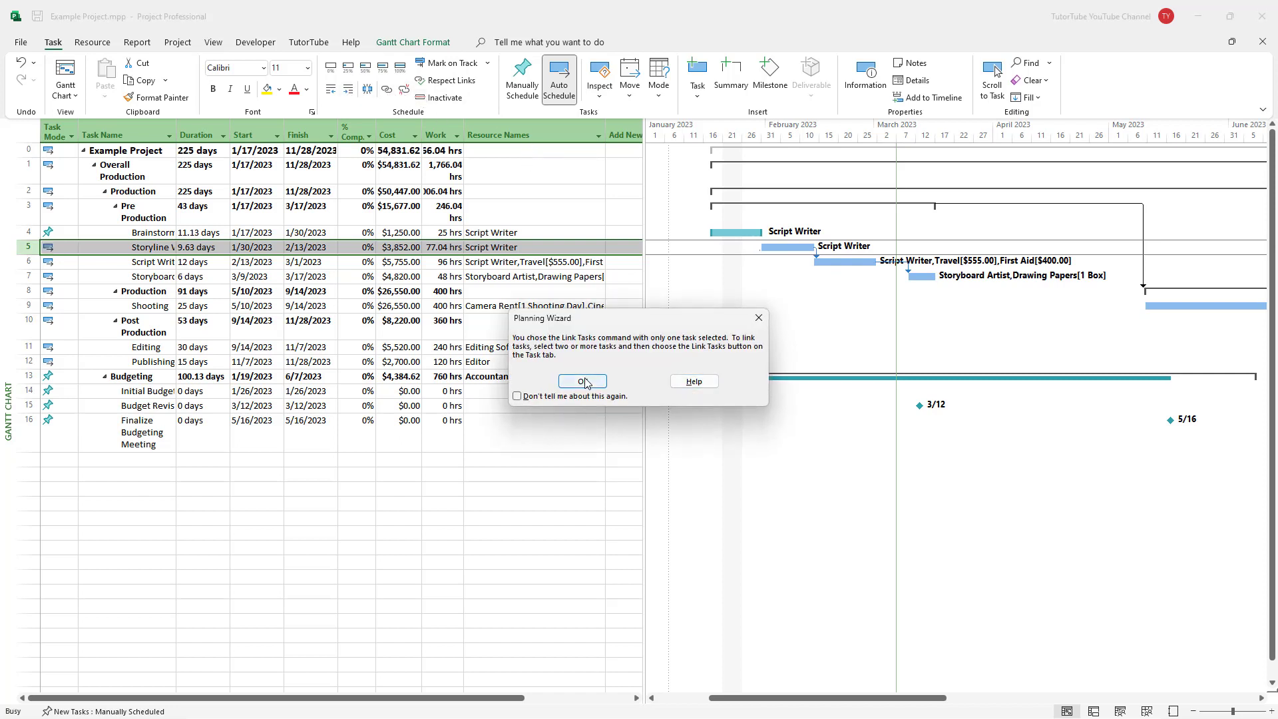
click(759, 318)
click(404, 89)
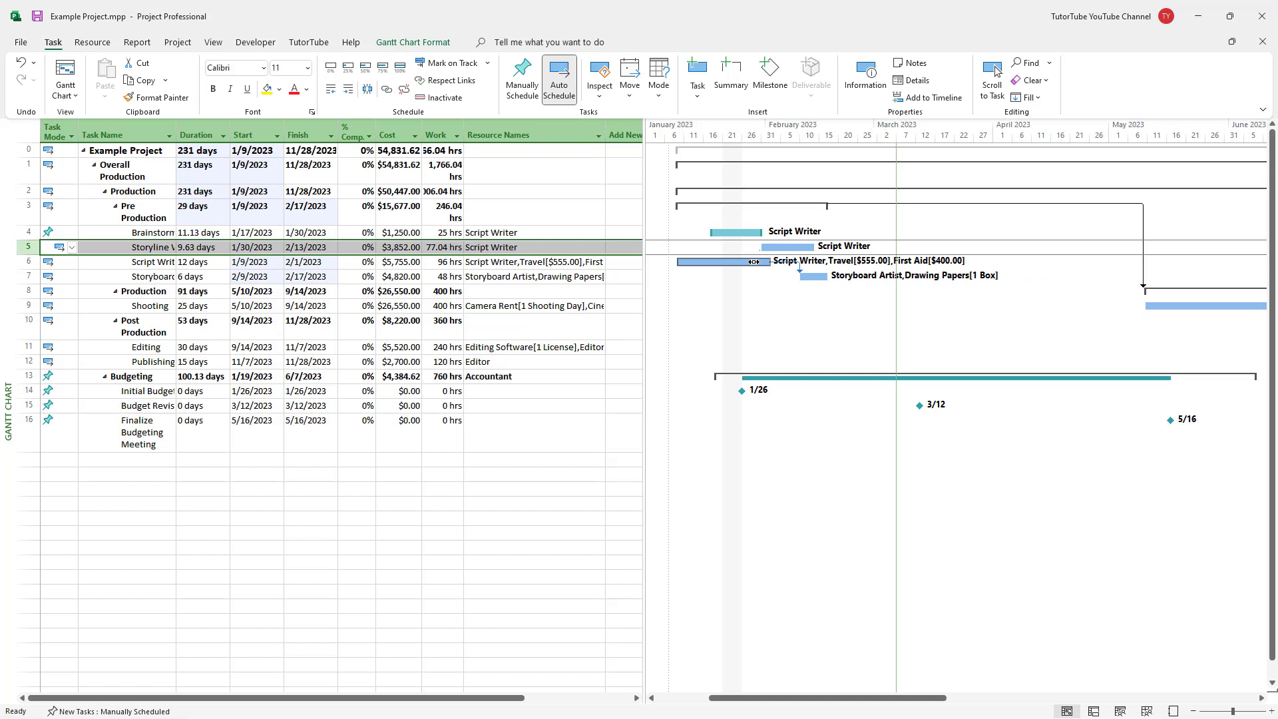
- Link Script Writing after Brainstorm Concept so it runs 1/30–2/15/2023
drag(733, 263, 818, 263)
click(582, 412)
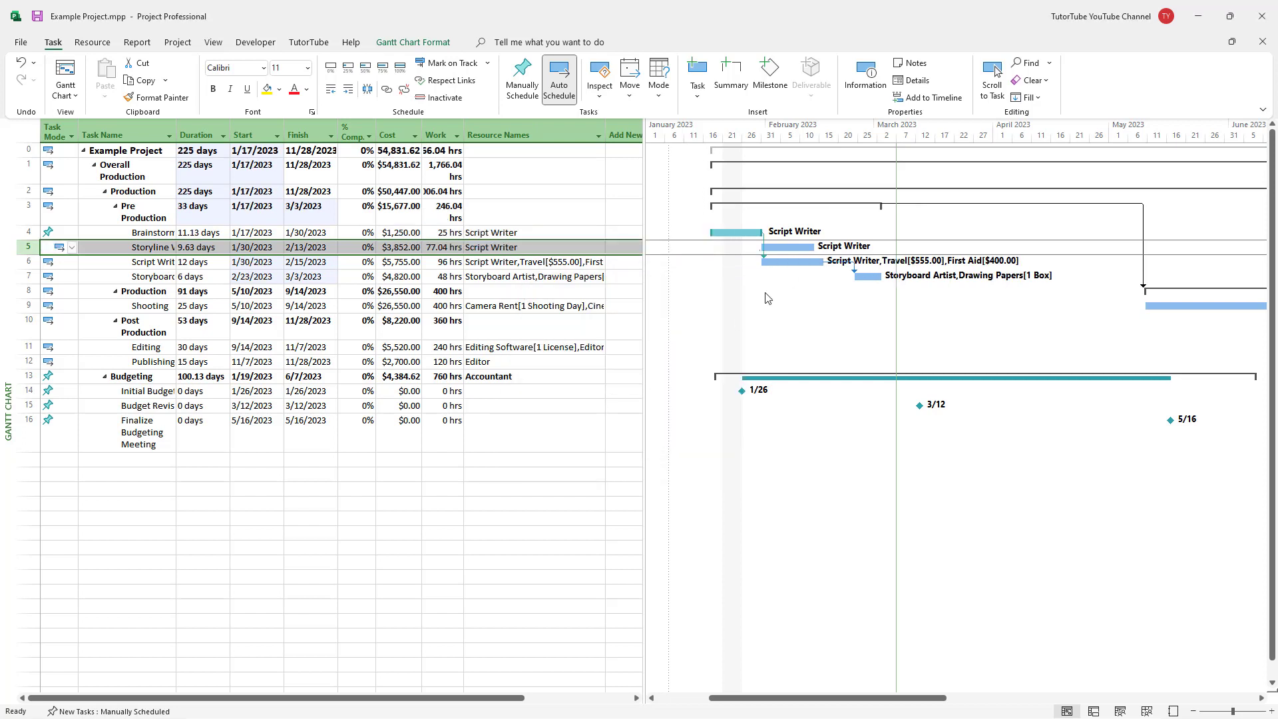
click(380, 503)
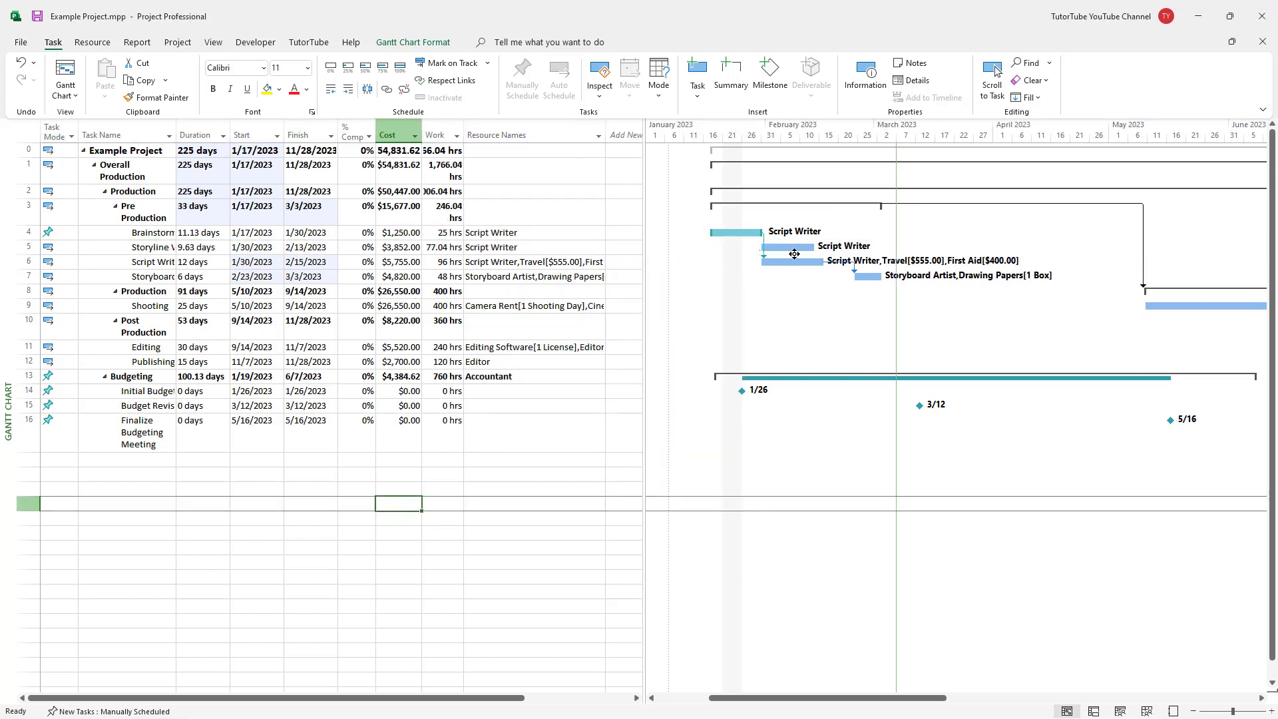
- Inspect the Script Writer's 198.04 hrs overallocation, peaking at 64h in early February, in Resource Usage
click(66, 94)
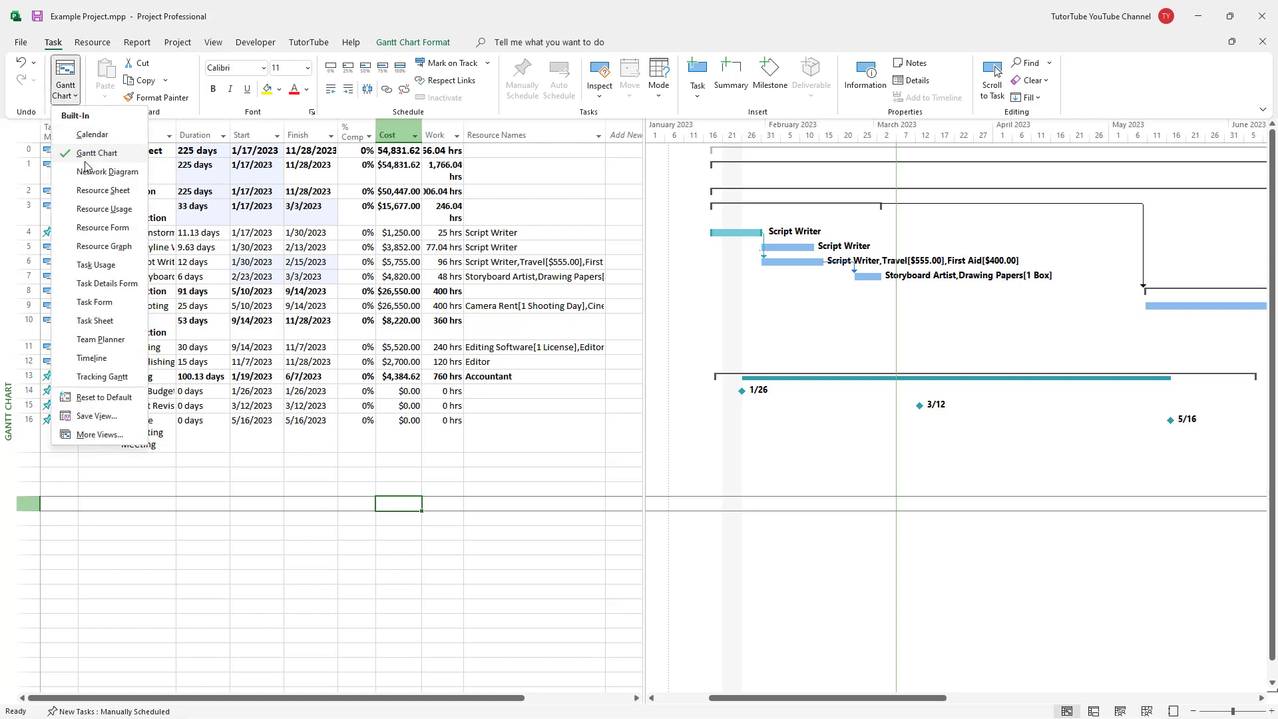
click(116, 210)
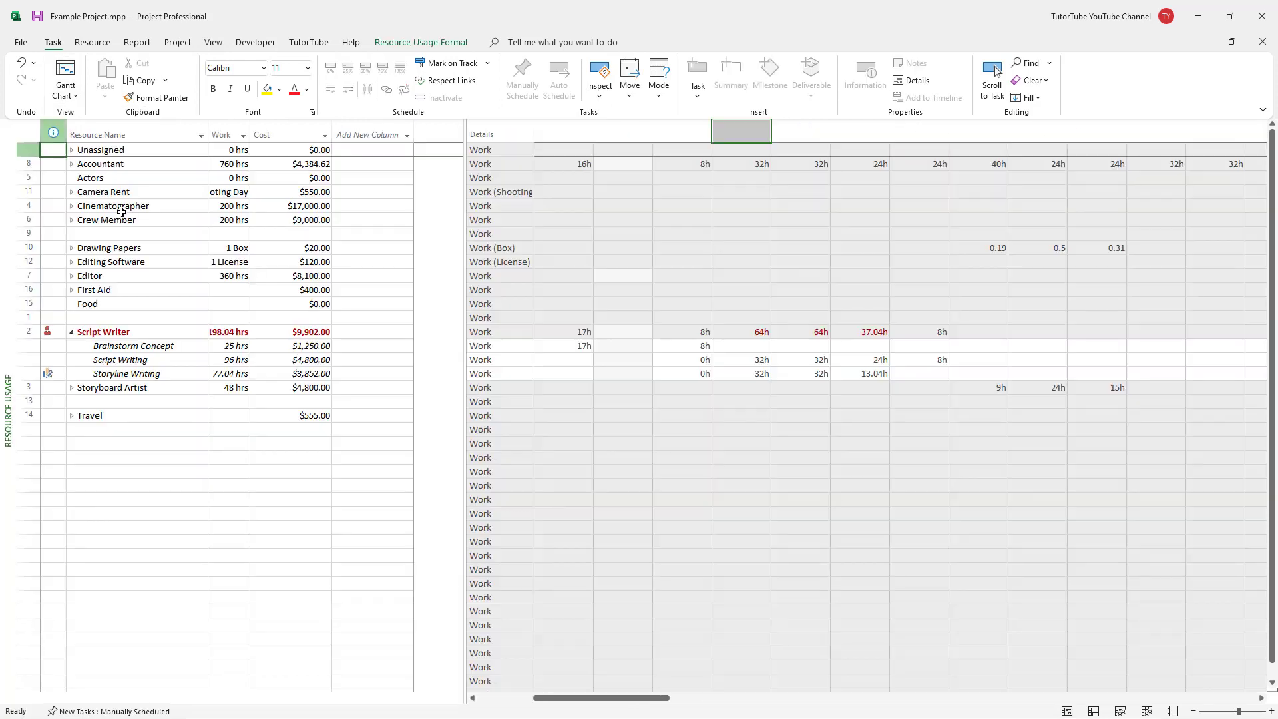
click(119, 334)
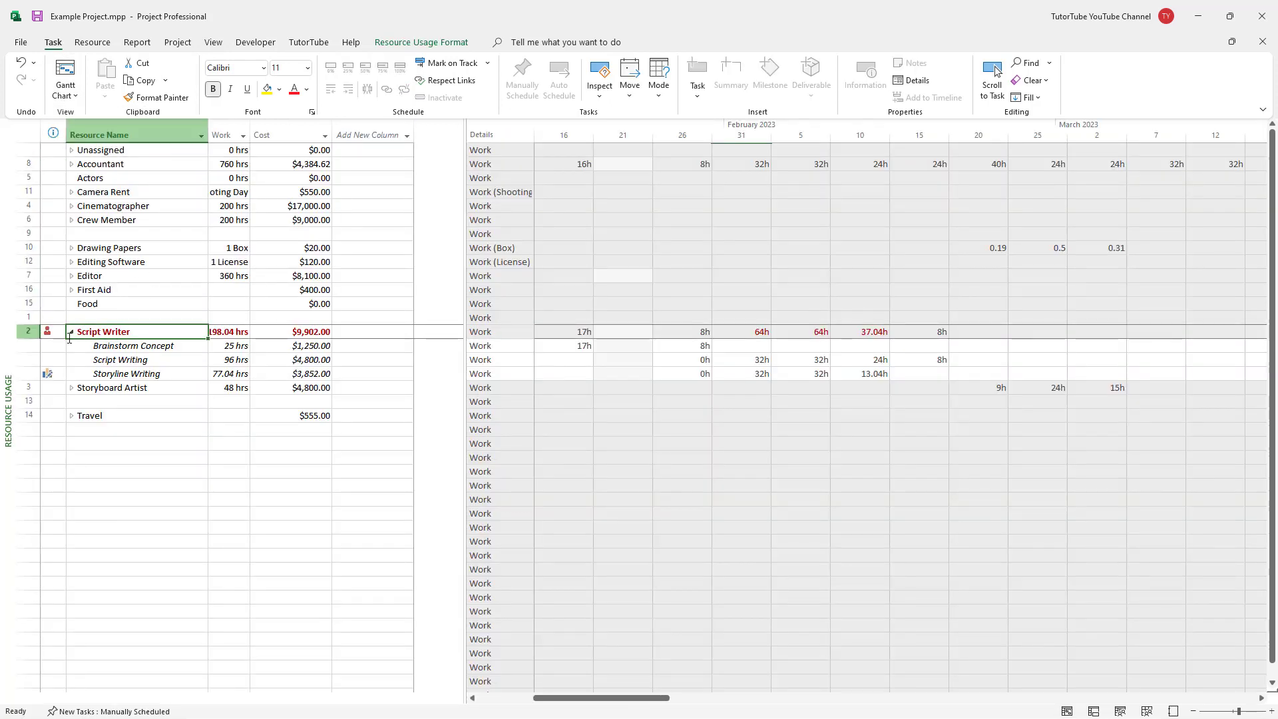
mouse_move(65, 337)
click(65, 92)
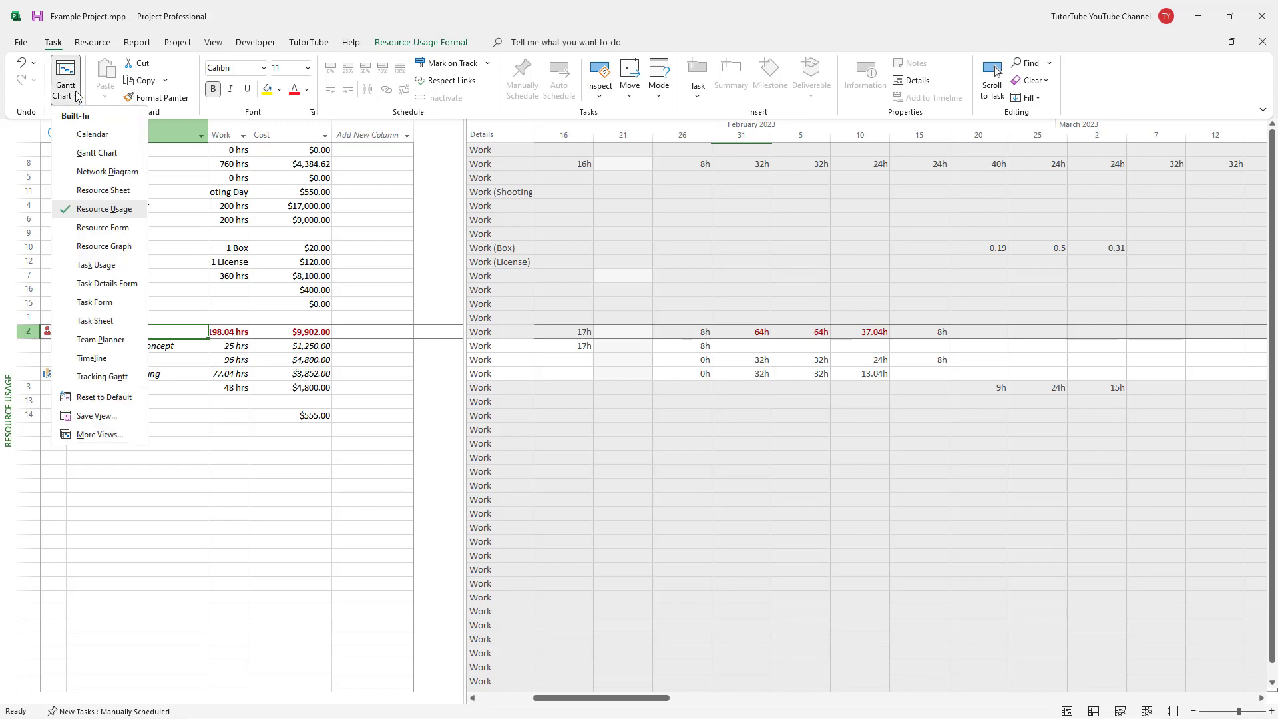
- In Gantt Chart, unlink Publishing from Editing, shortening the project to 210 days
click(96, 153)
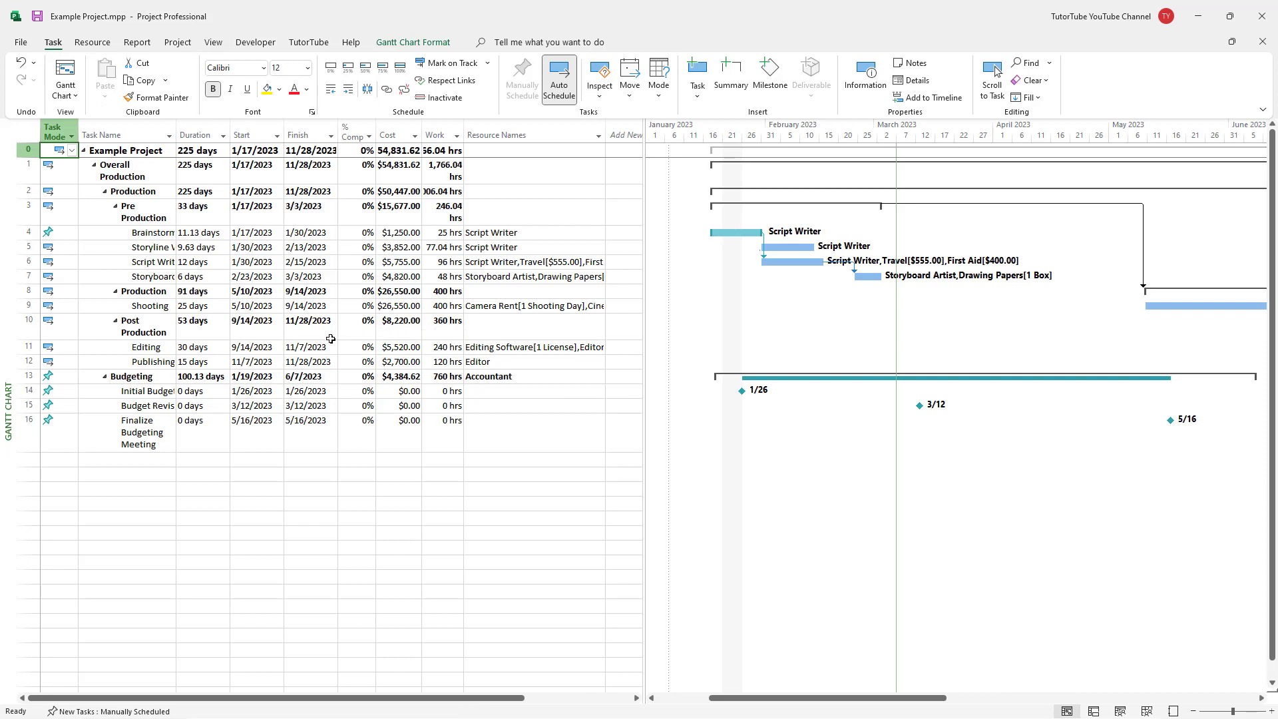
click(493, 348)
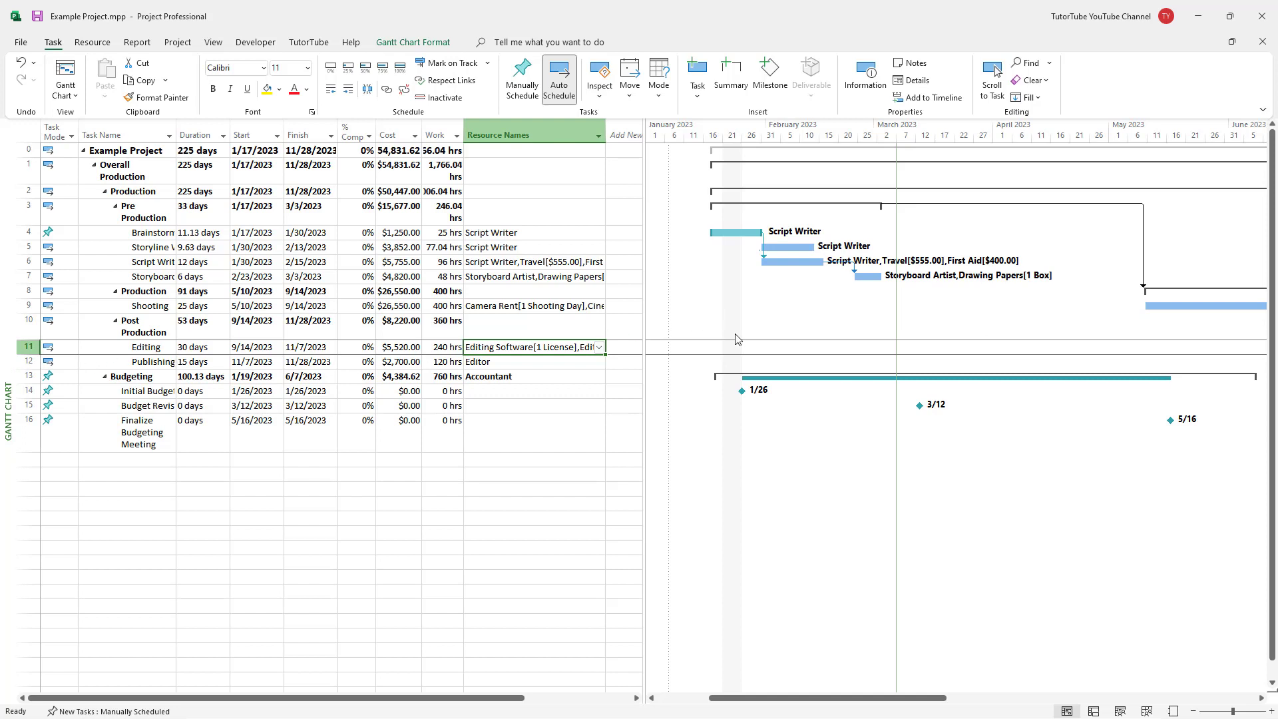
drag(770, 699, 1082, 681)
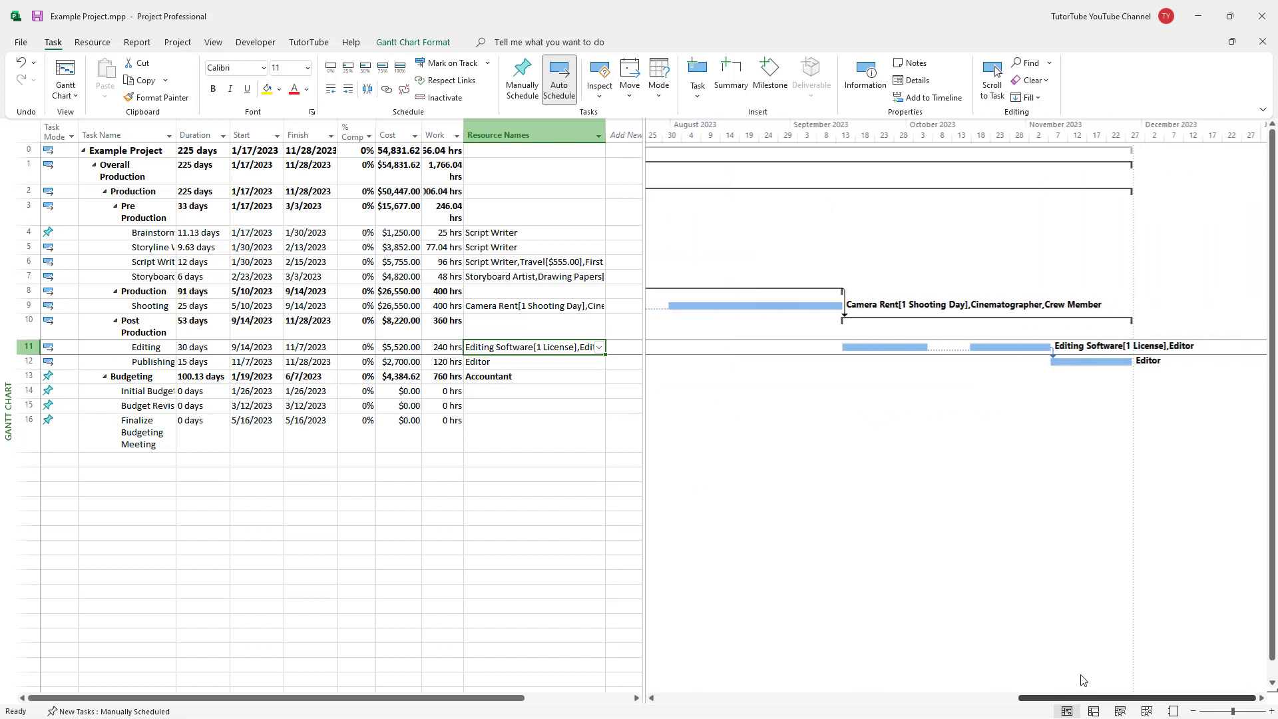
click(1067, 365)
click(1008, 348)
click(1036, 360)
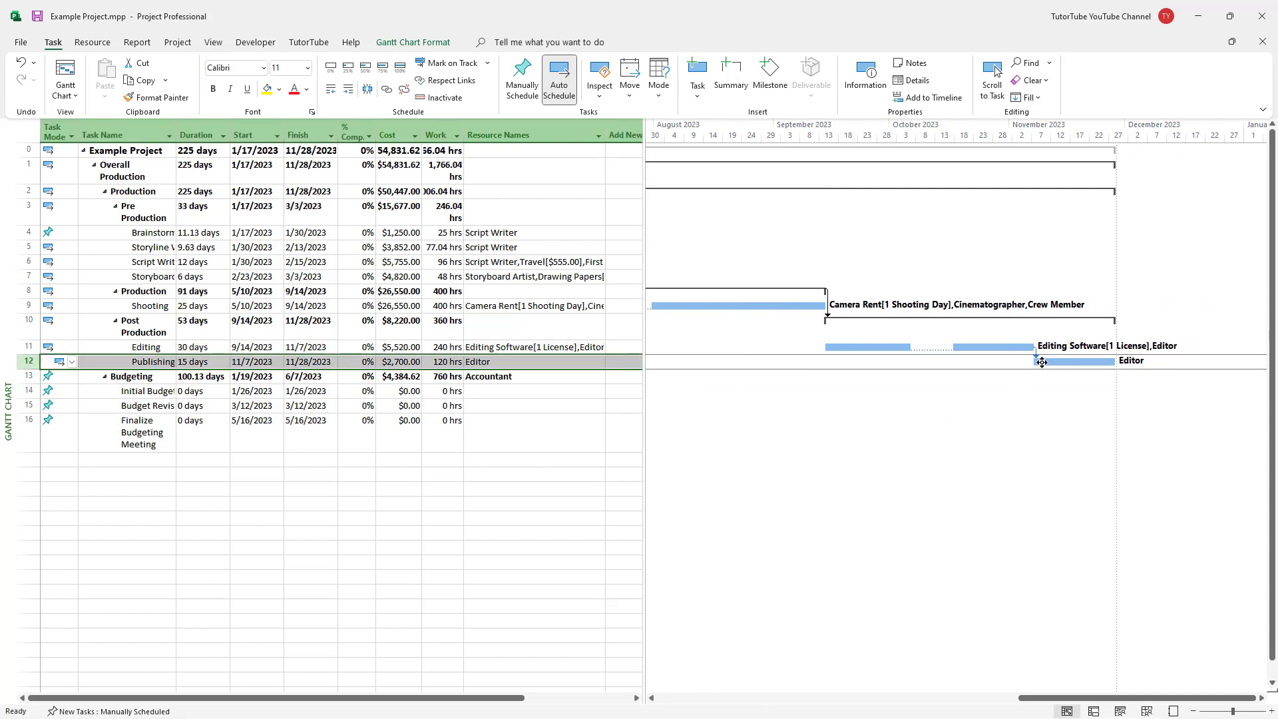
click(404, 89)
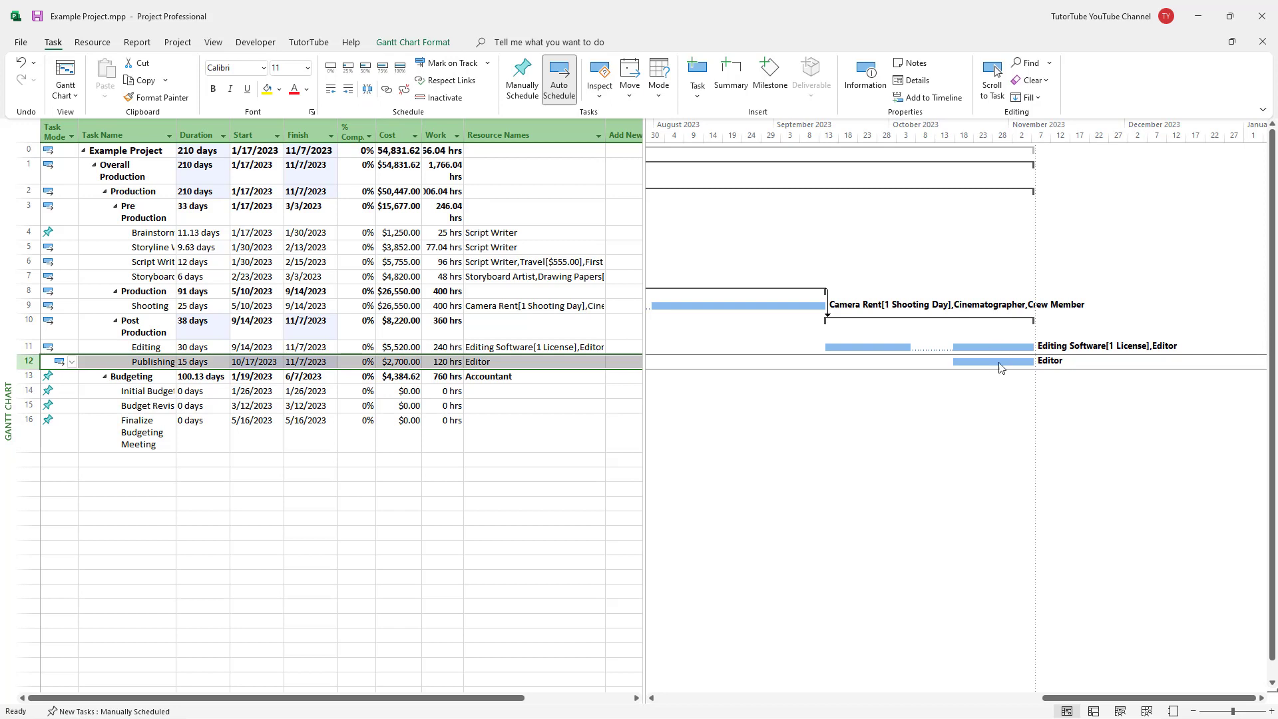
click(69, 93)
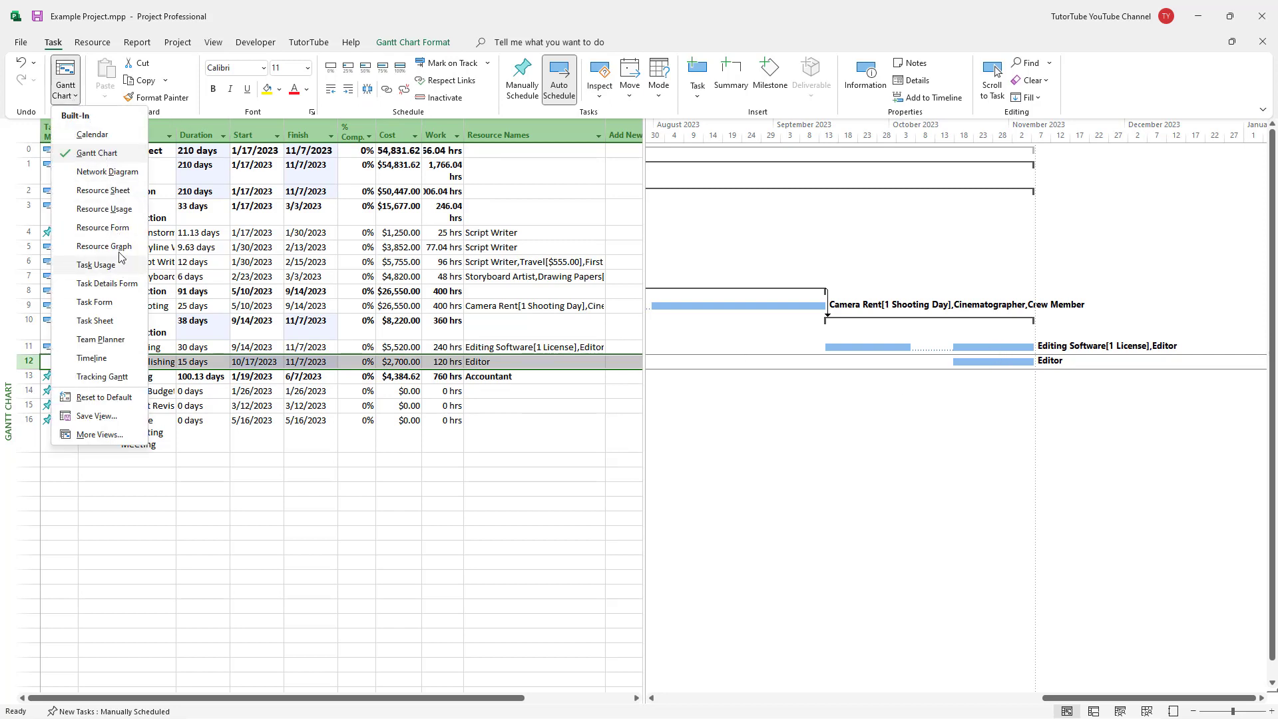
- In Resource Usage, select the Editor, now overallocated at 360 hrs costing $8,100.00
click(125, 210)
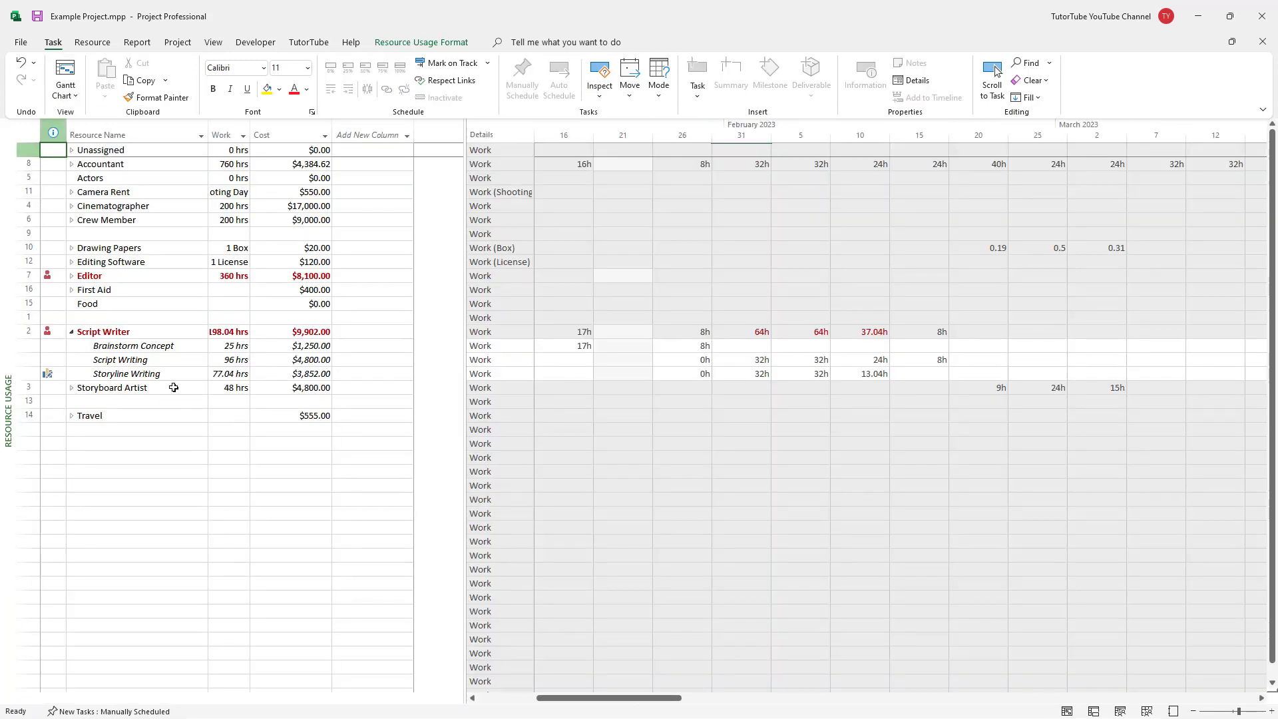
click(99, 277)
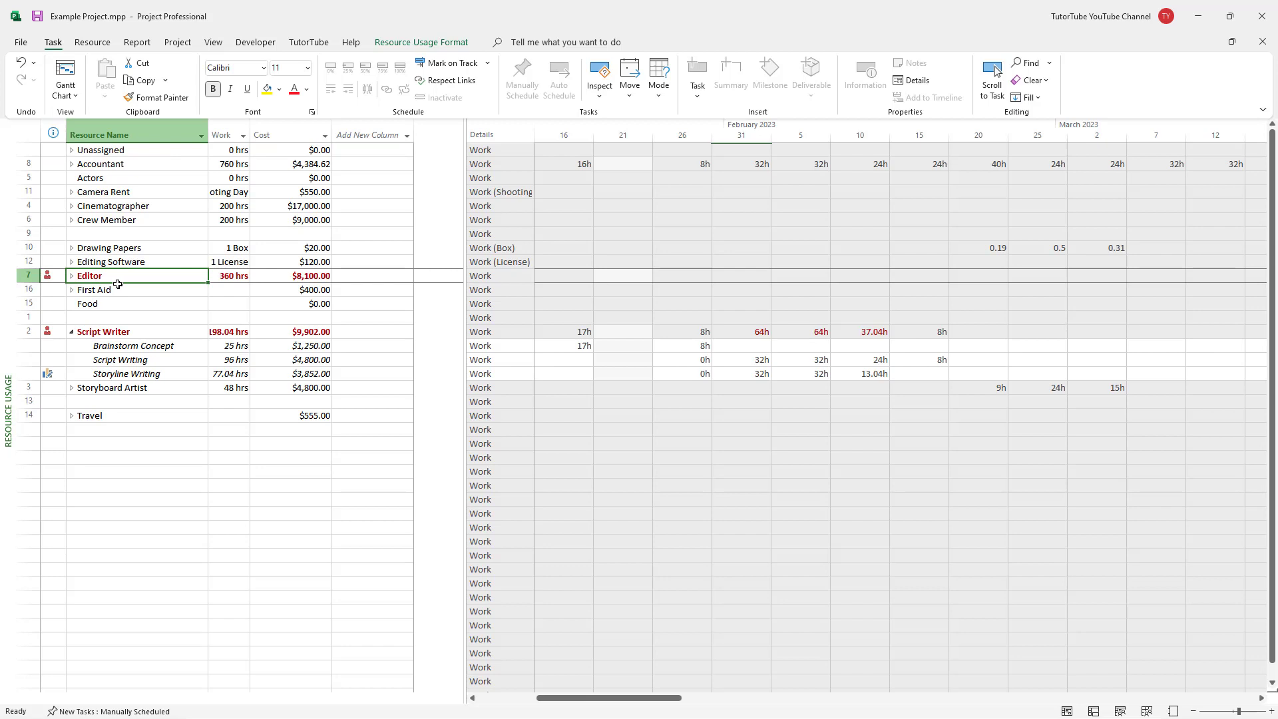
click(93, 43)
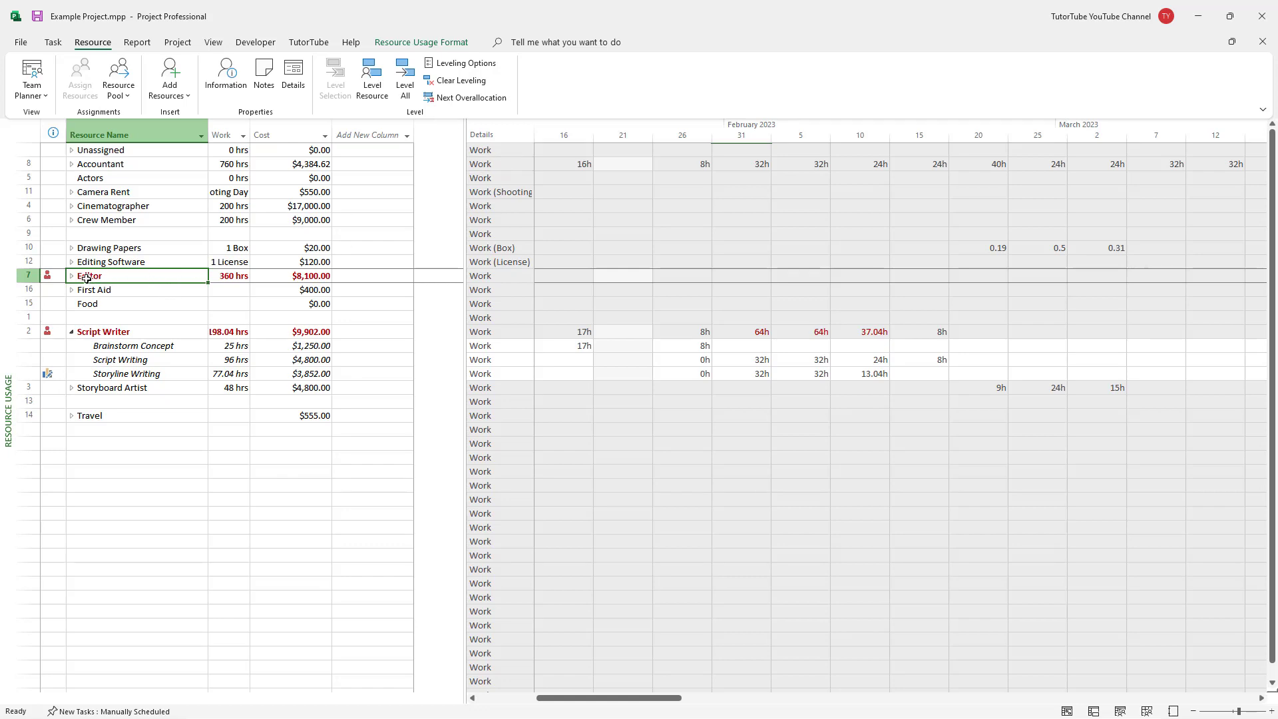
- Jump to the next overallocation and scroll to the Editor's 48h and 80h late-October 2023 weeks
click(491, 103)
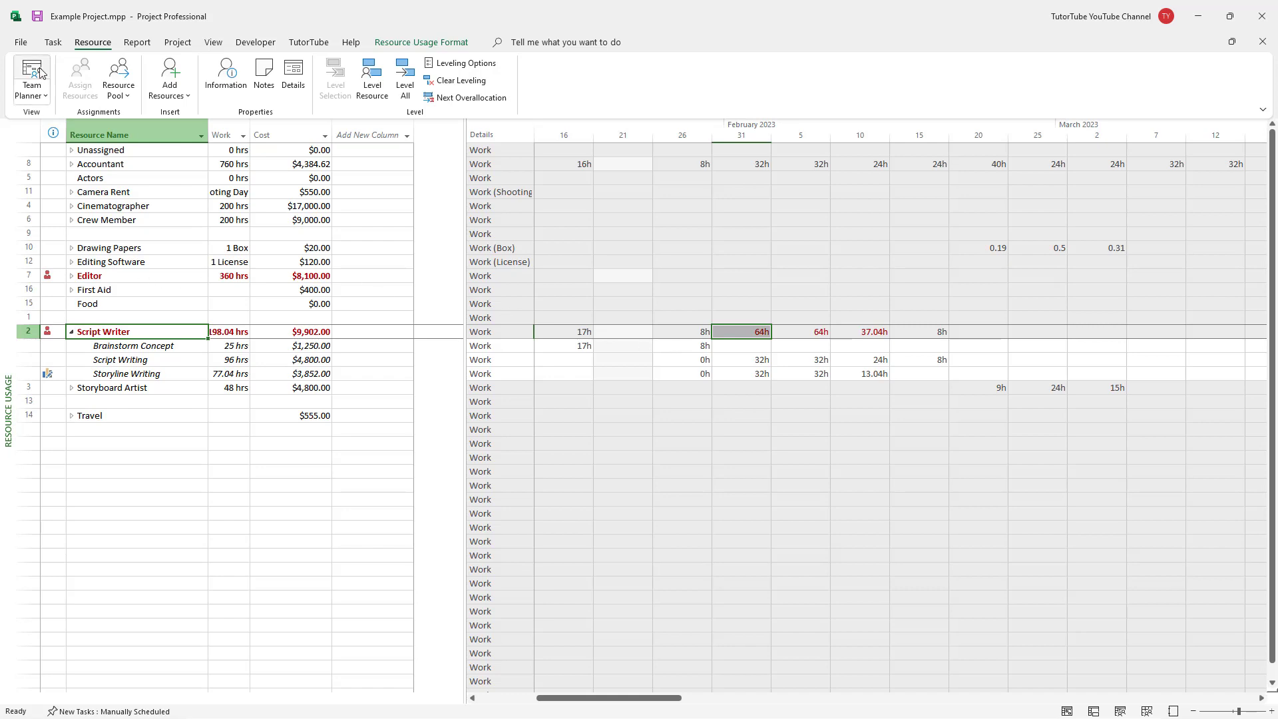
click(53, 42)
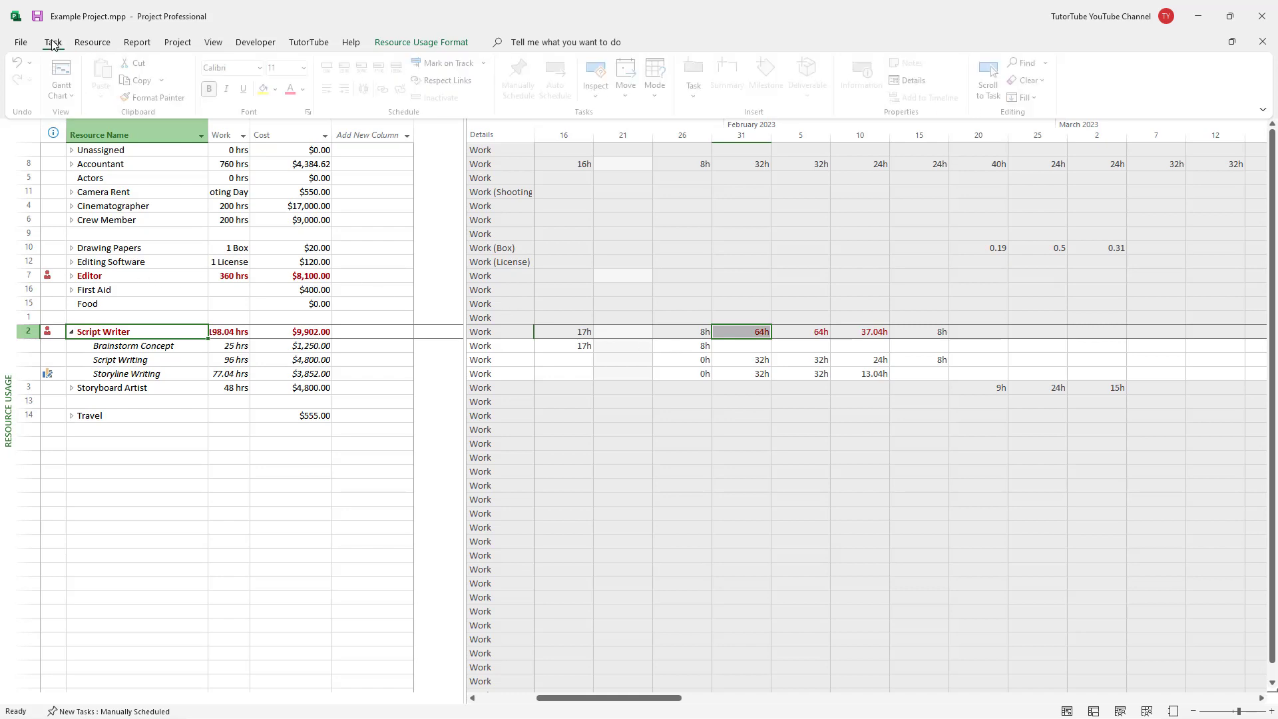
click(99, 280)
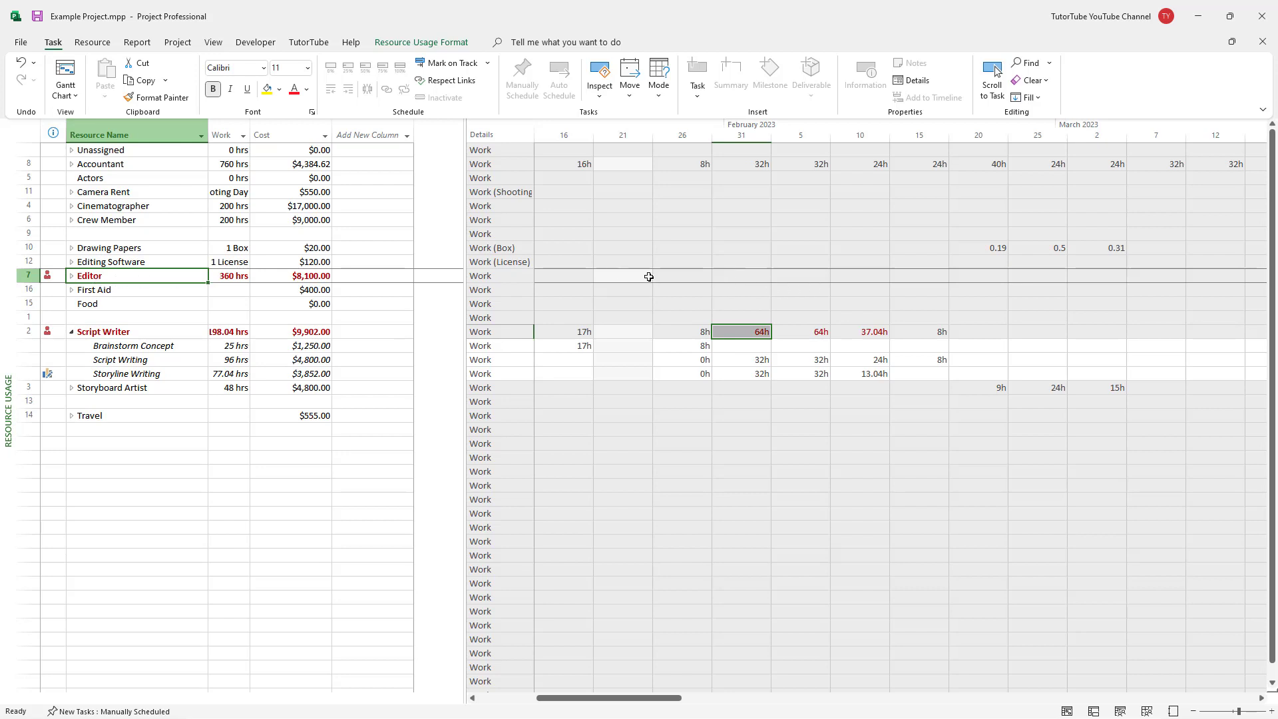
click(994, 74)
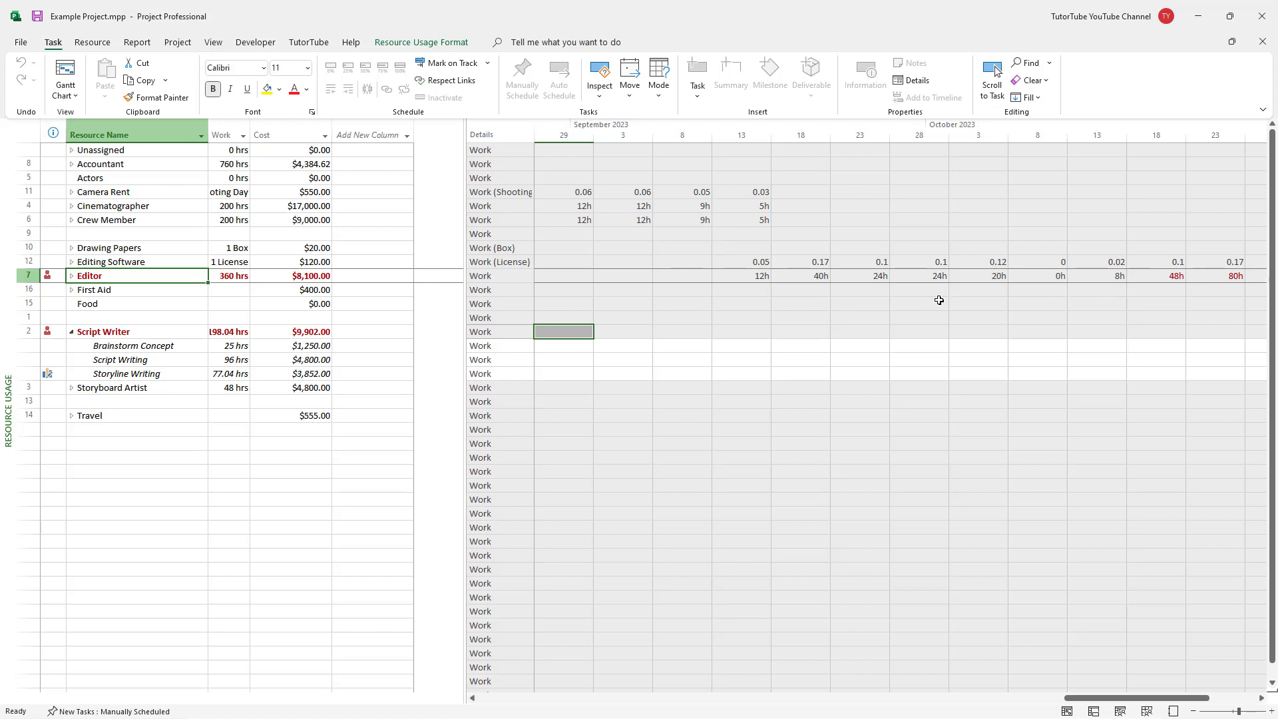
- After undoing a trial move, link Publishing after Editing so it runs 11/7–11/28/2023
click(65, 72)
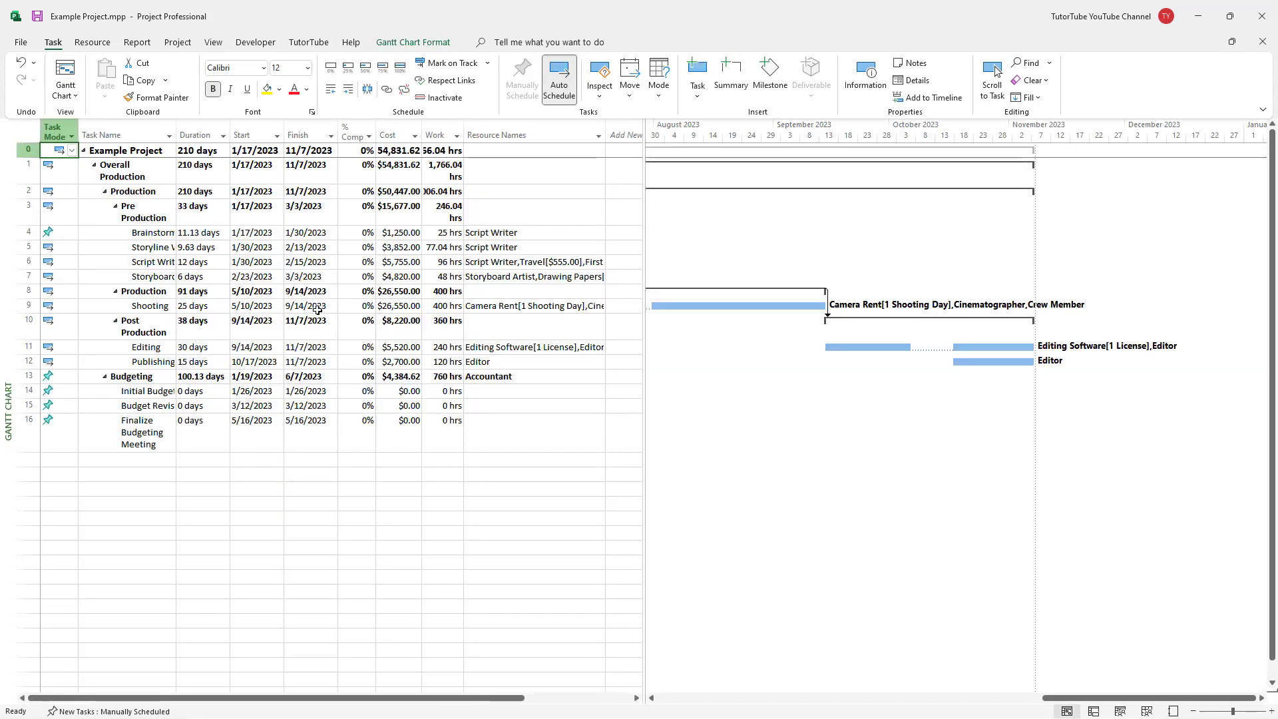
drag(973, 362, 1025, 351)
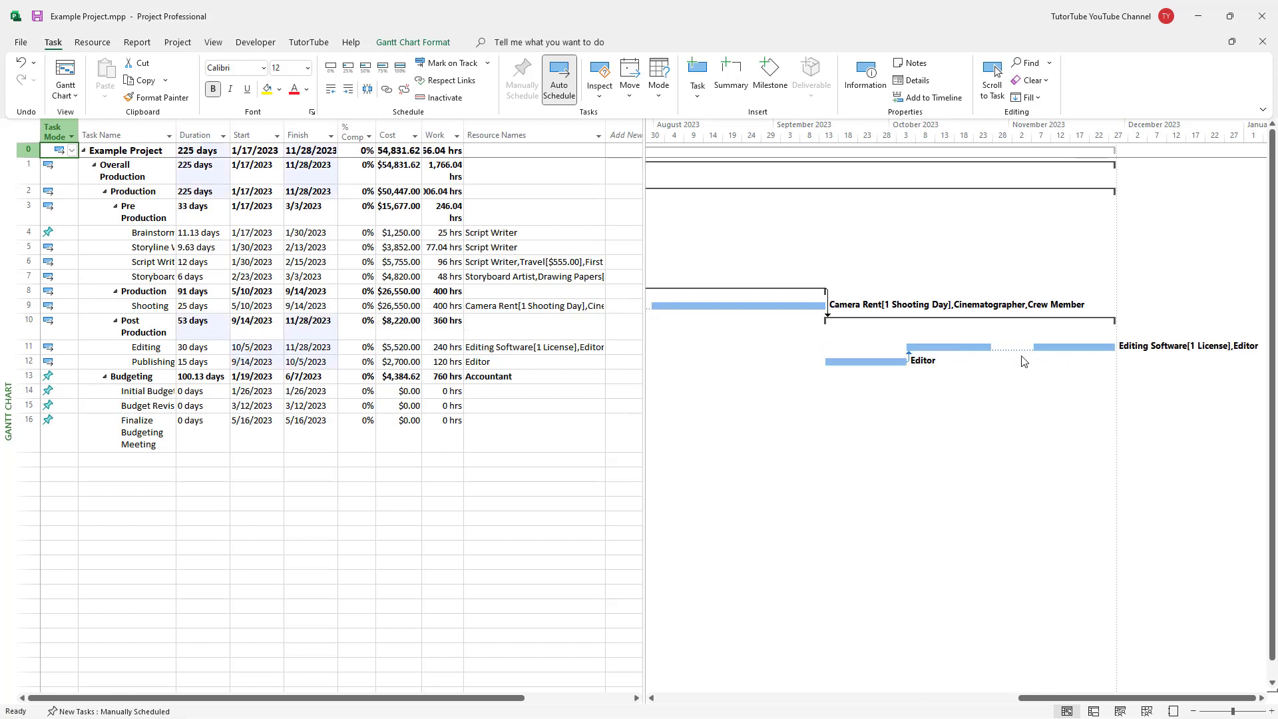
drag(890, 361, 1139, 360)
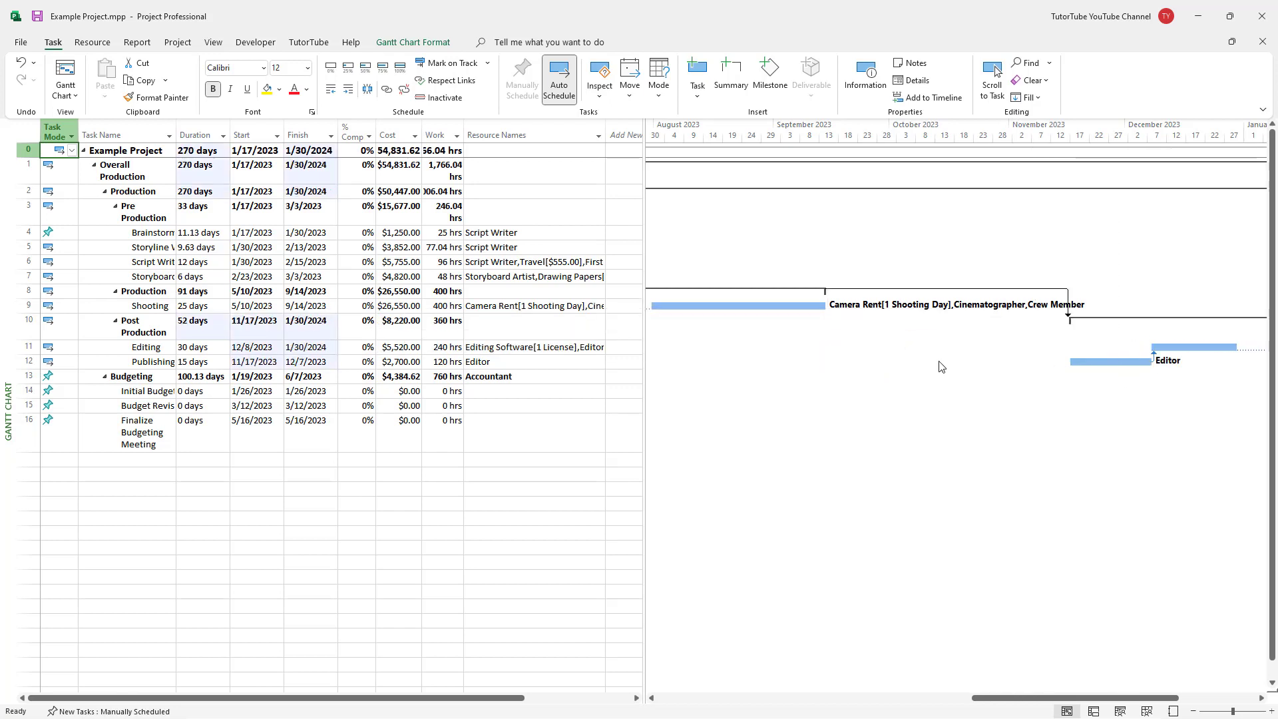
key(ctrl+z)
key(ctrl+z)
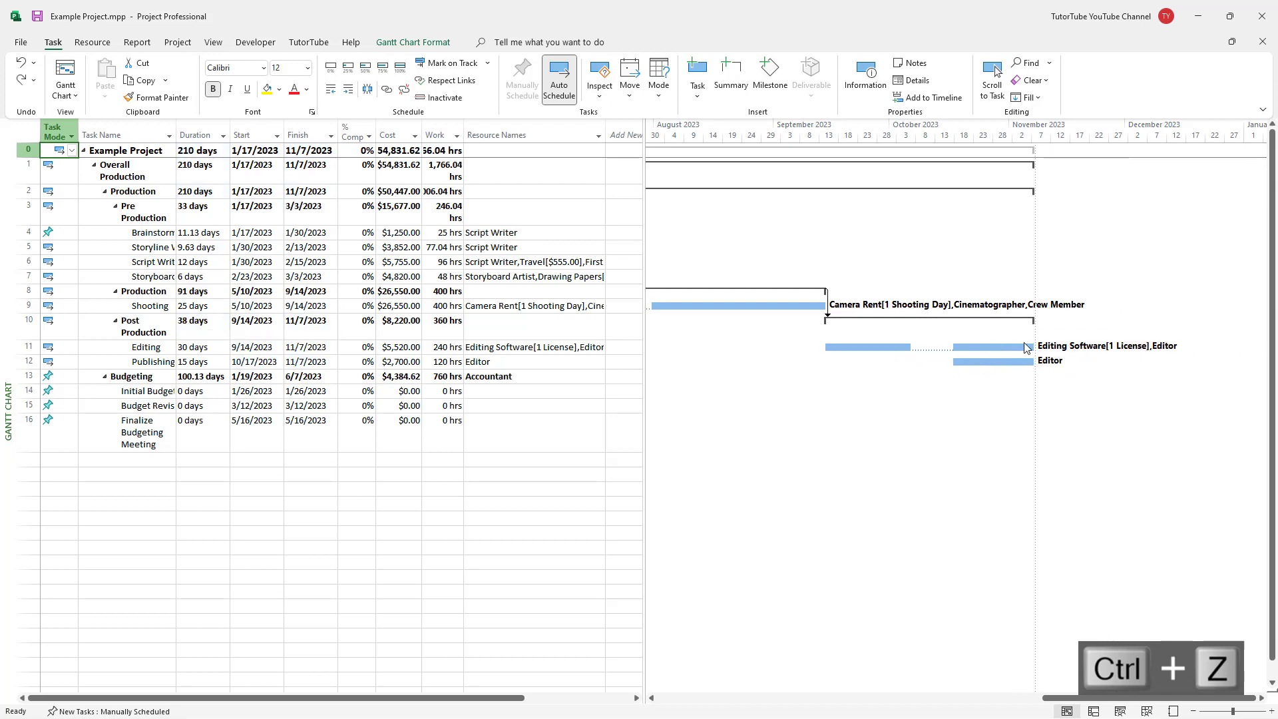
drag(1023, 346, 995, 361)
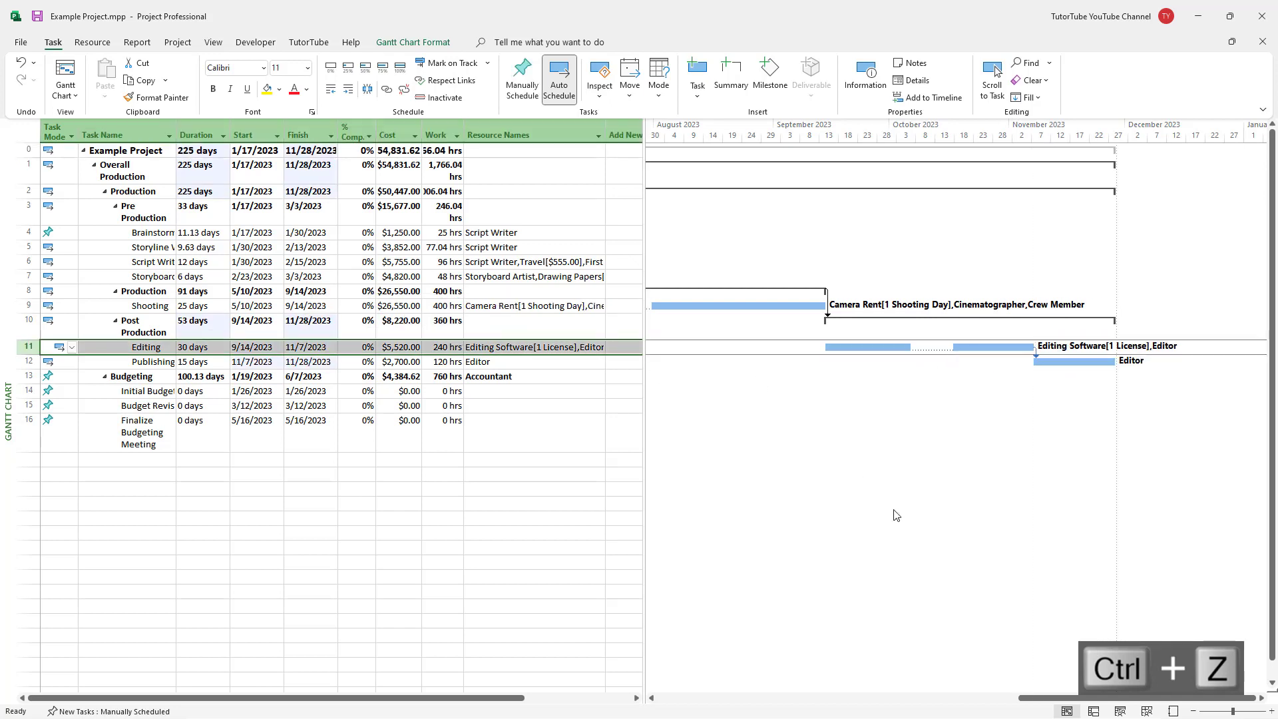
drag(1070, 698, 721, 711)
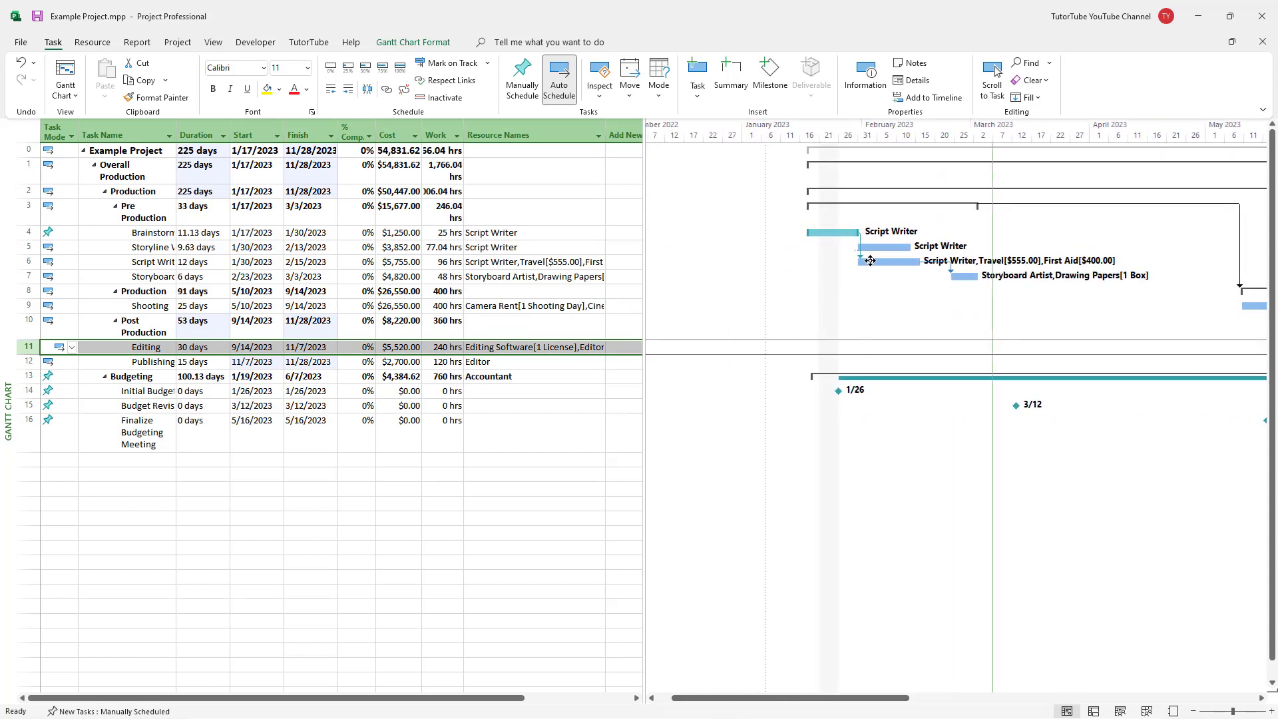
- Unlink Script Writing, then chain Brainstorm, Storyline, Script Writing and Storyboarding, making Pre Production 38 days
click(870, 260)
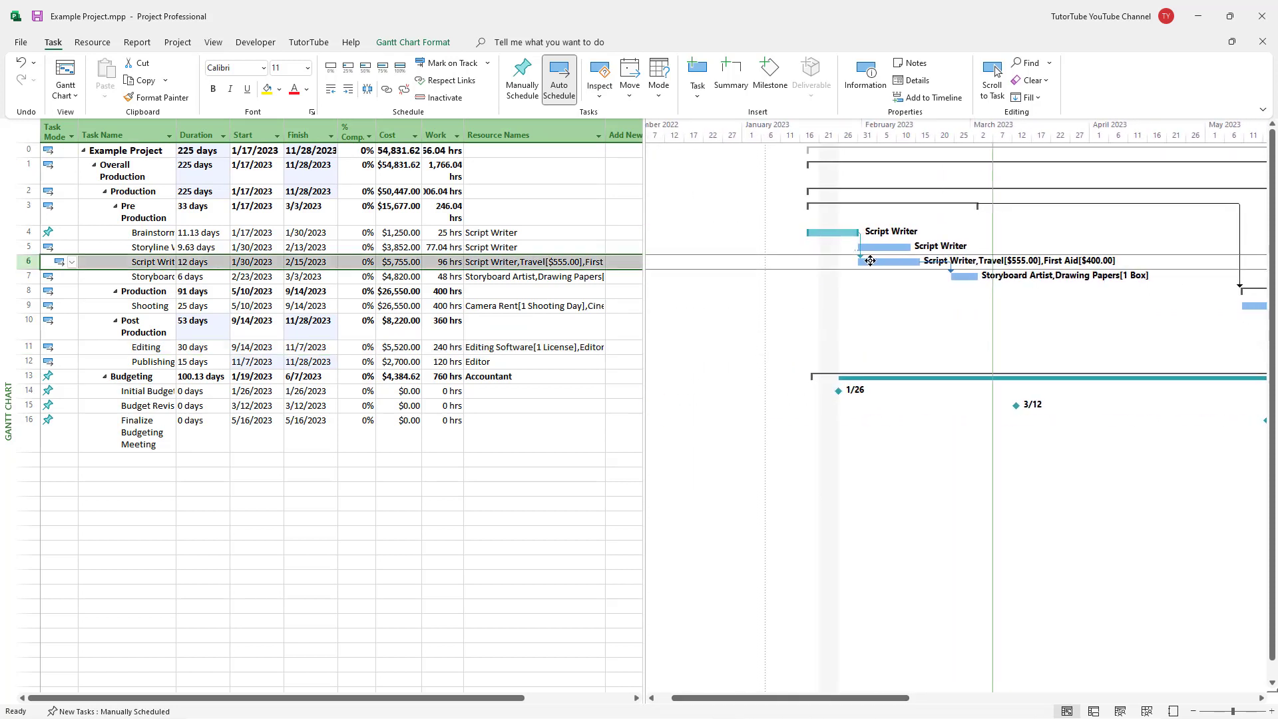
click(404, 89)
drag(850, 234, 879, 248)
drag(885, 247, 859, 266)
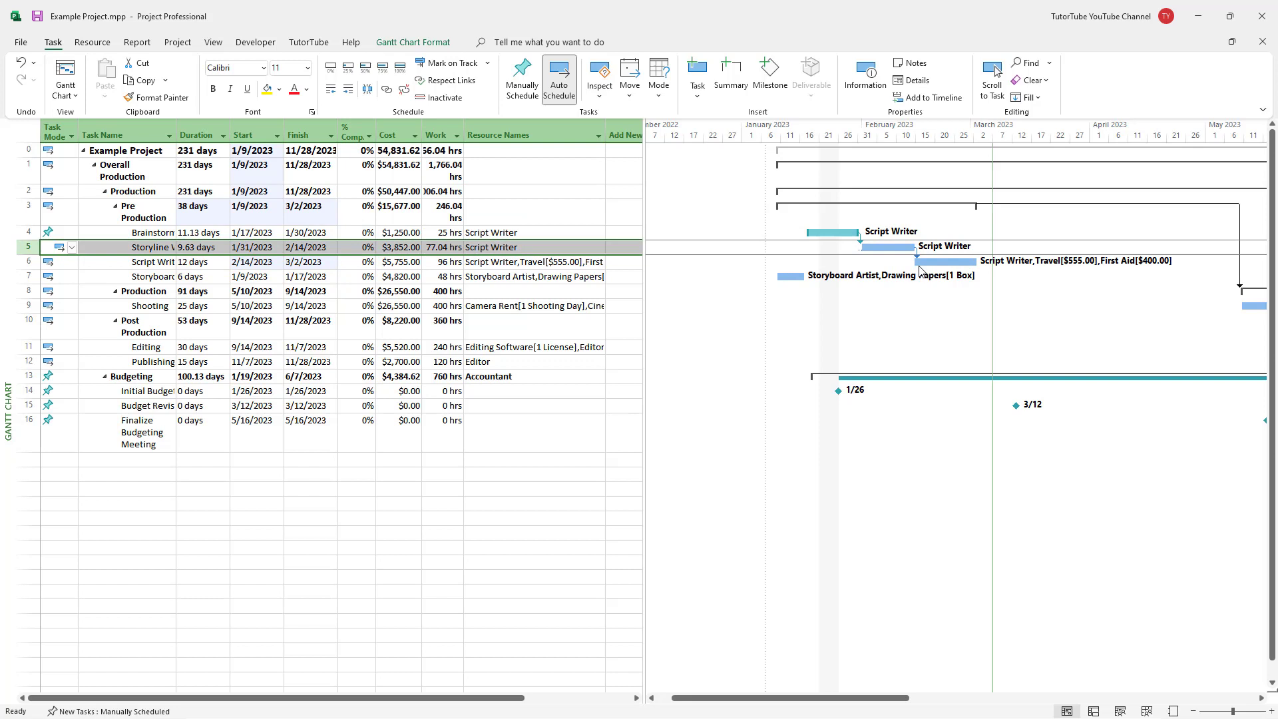
drag(940, 262, 796, 279)
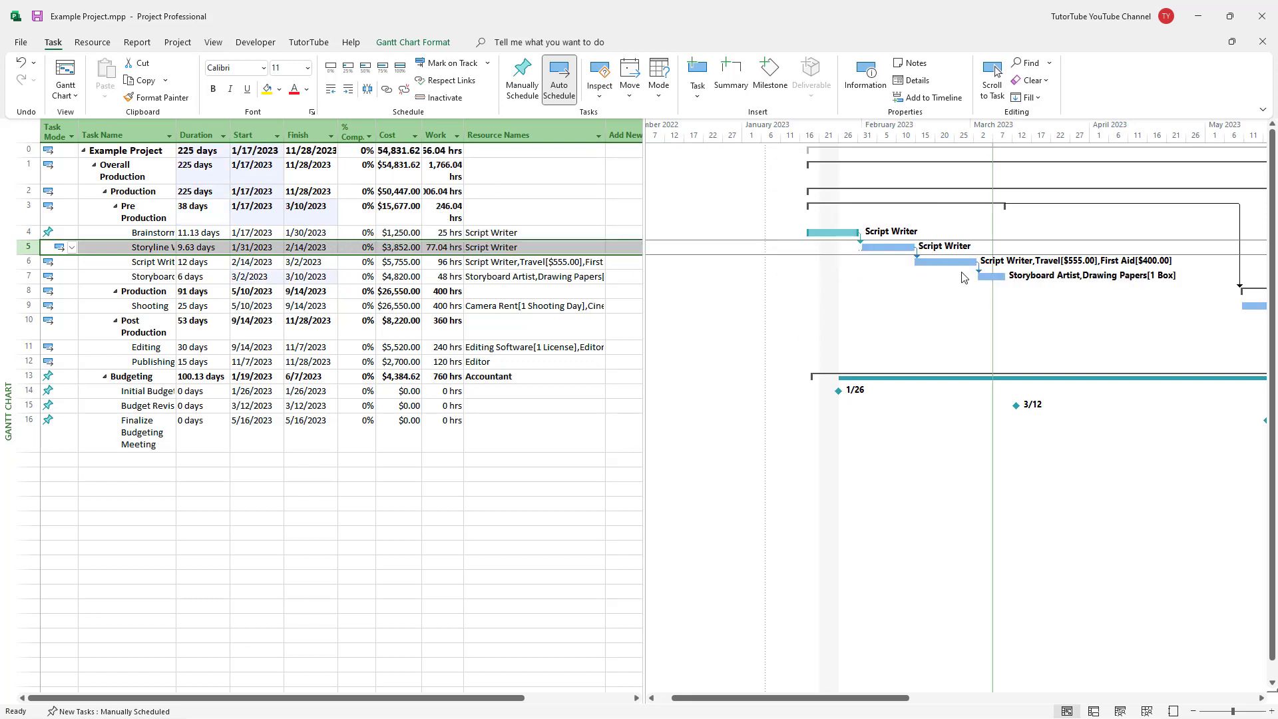
click(73, 94)
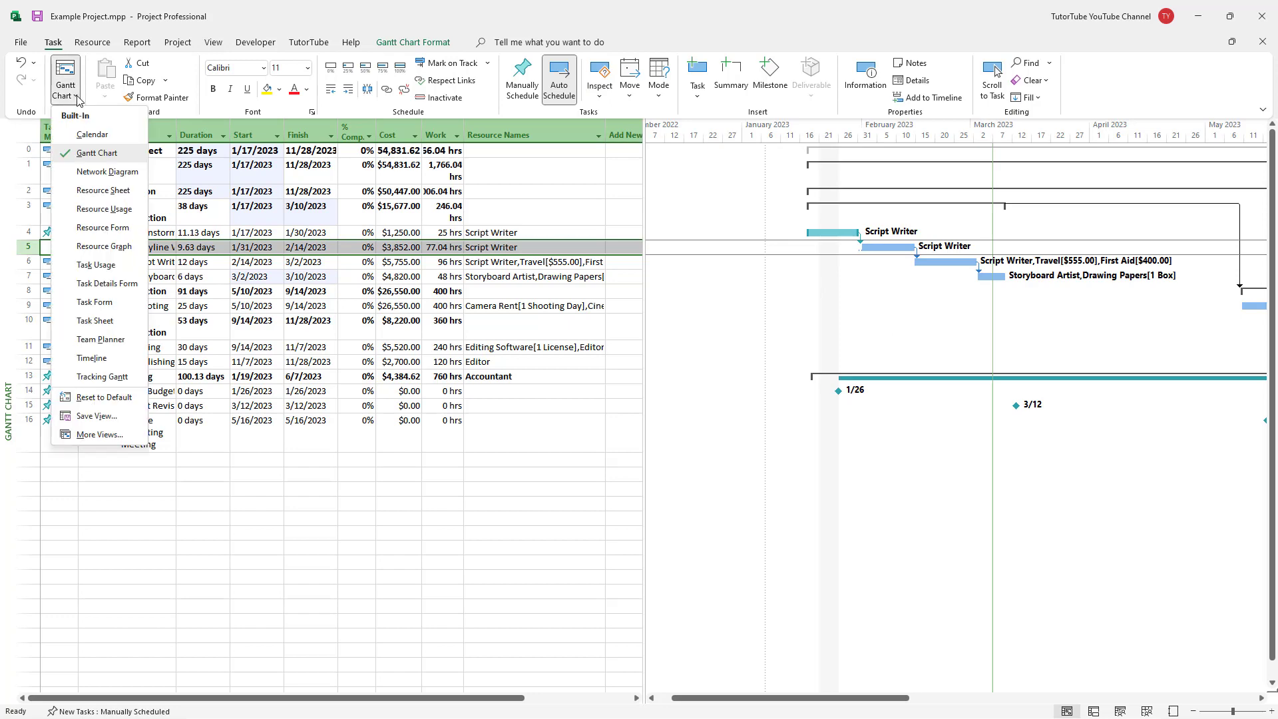
- Return to Resource Usage and collapse the Script Writer's assignments, now totalling 198.04 hrs without overallocation
click(107, 209)
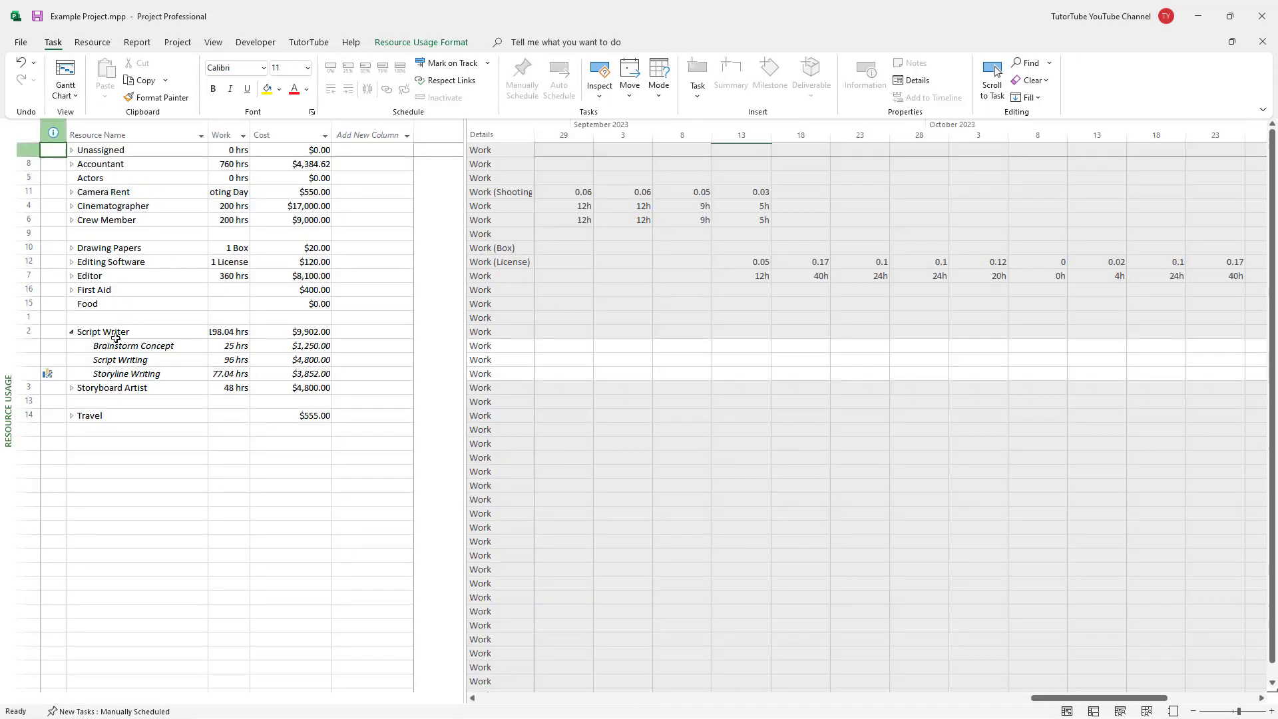
click(70, 332)
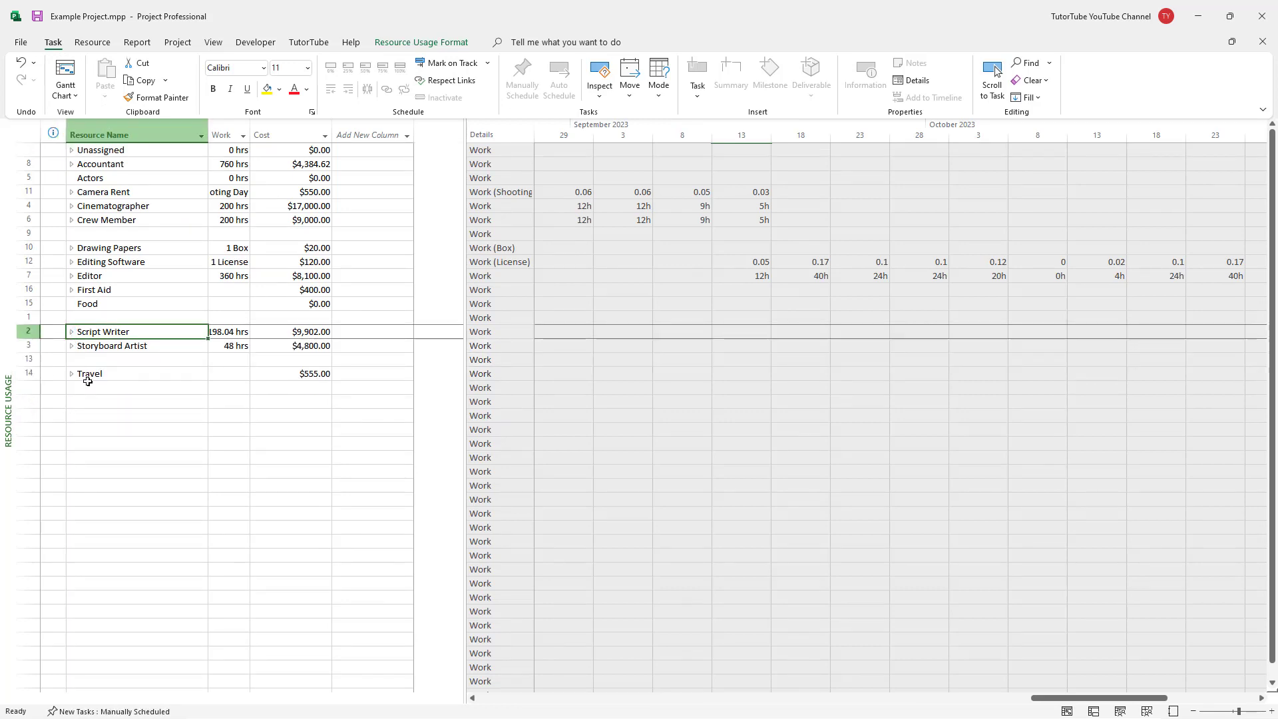